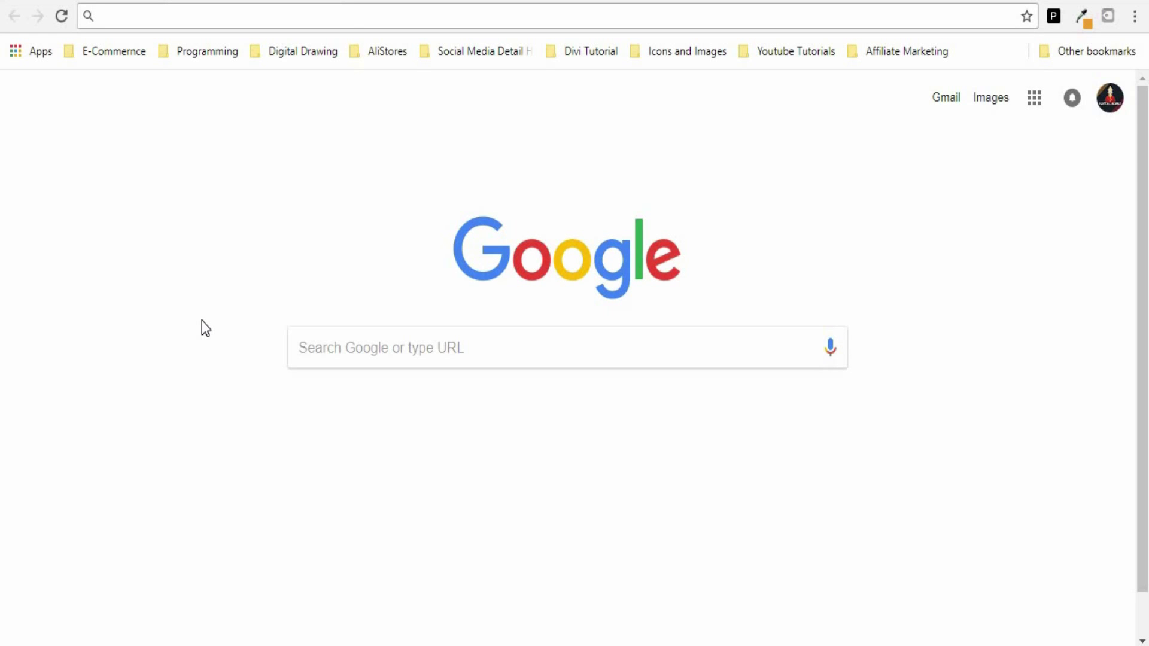
Step: Search Google for 'zoho mail' and open the Zoho Mail email hosting site from the results
left_click(333, 353)
type("zoho mail")
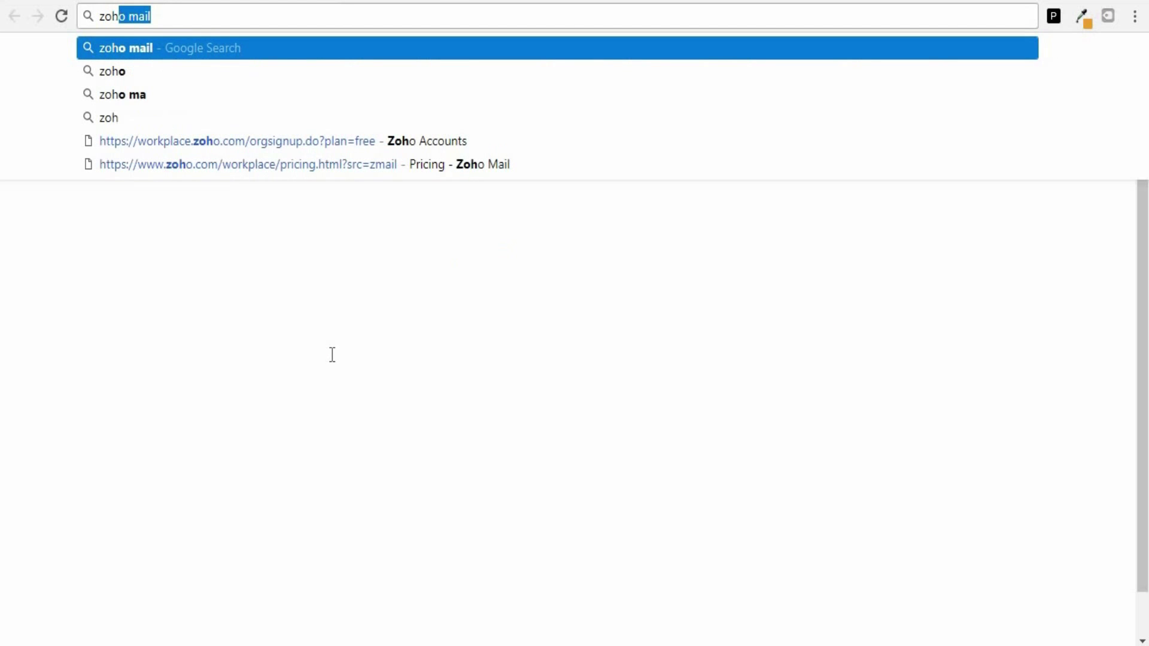
key("Return")
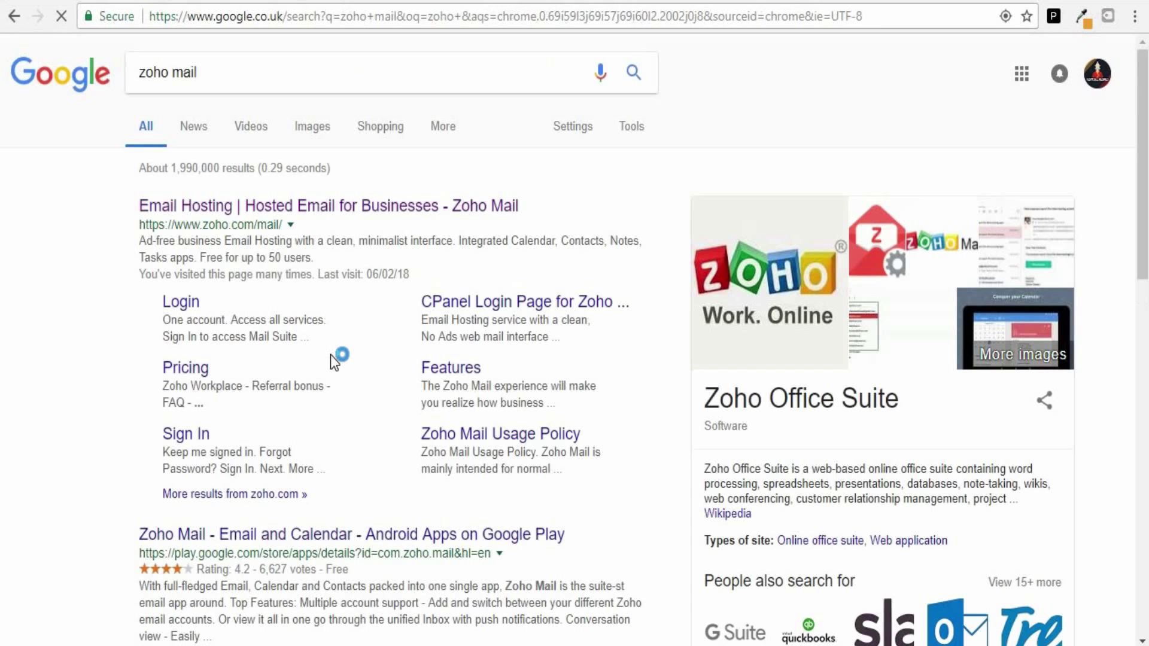
left_click(200, 223)
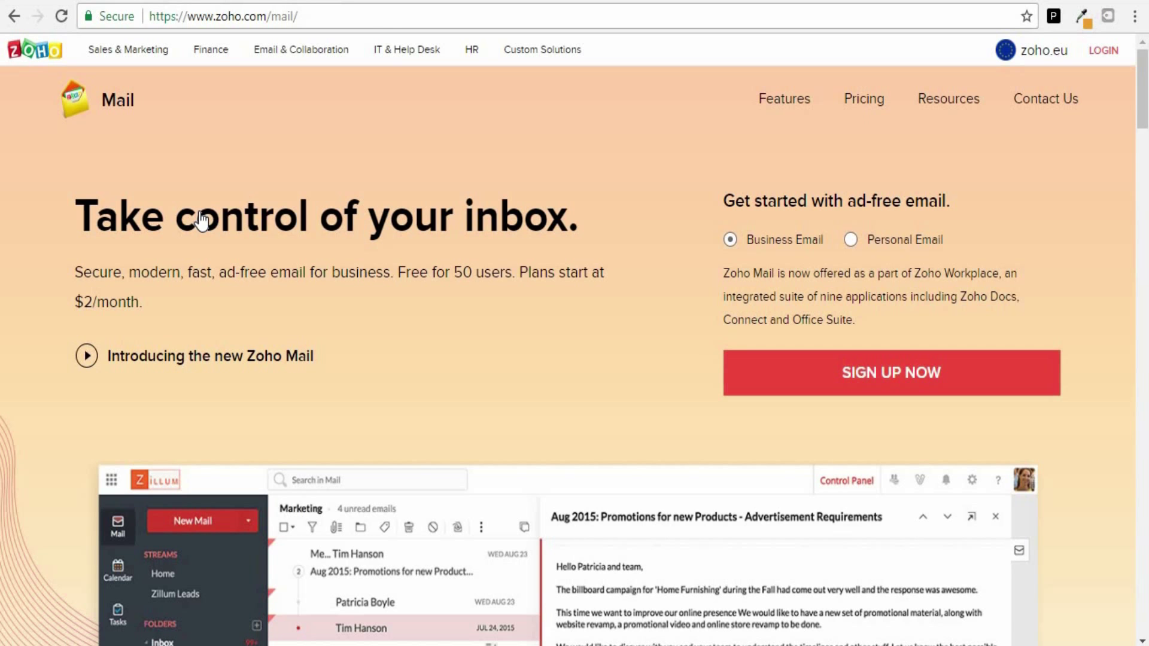
Step: On the Workplace Pricing page, start sign-up for the FREE PLAN
left_click(856, 100)
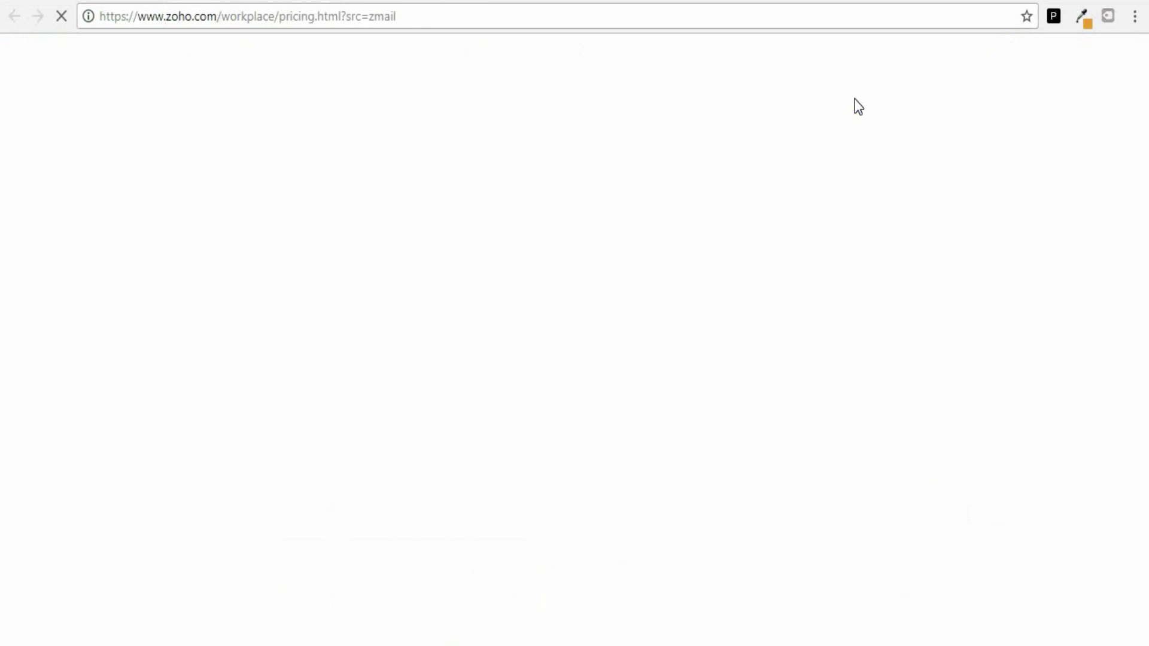
scroll(384, 167, "down", 3)
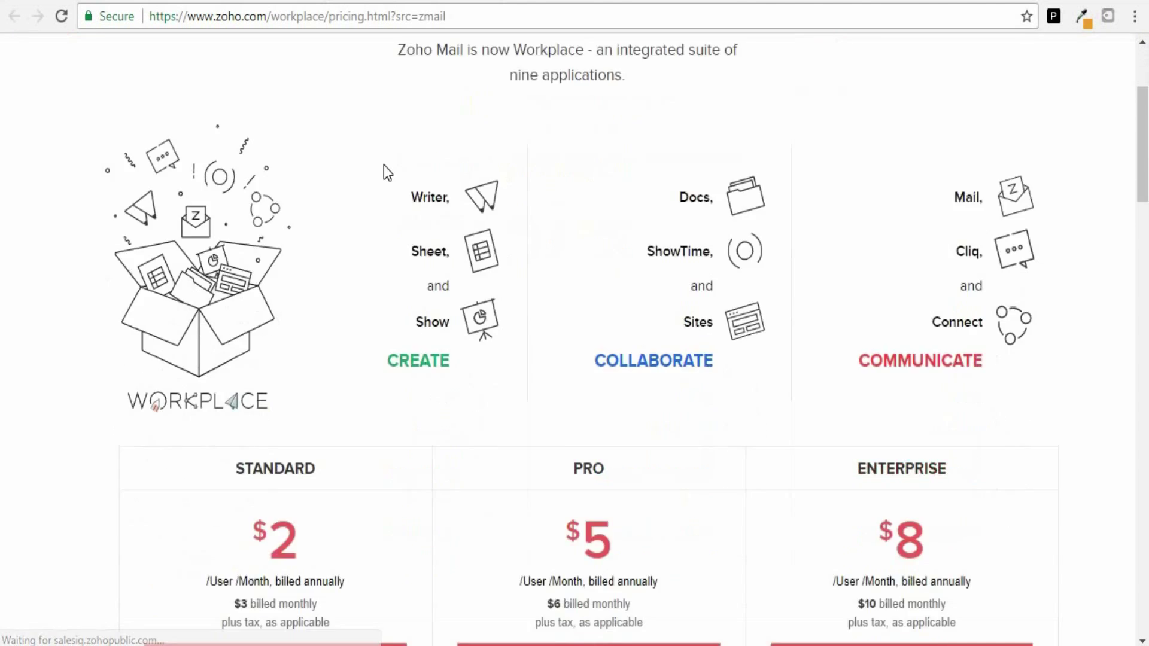
scroll(383, 165, "down", 15)
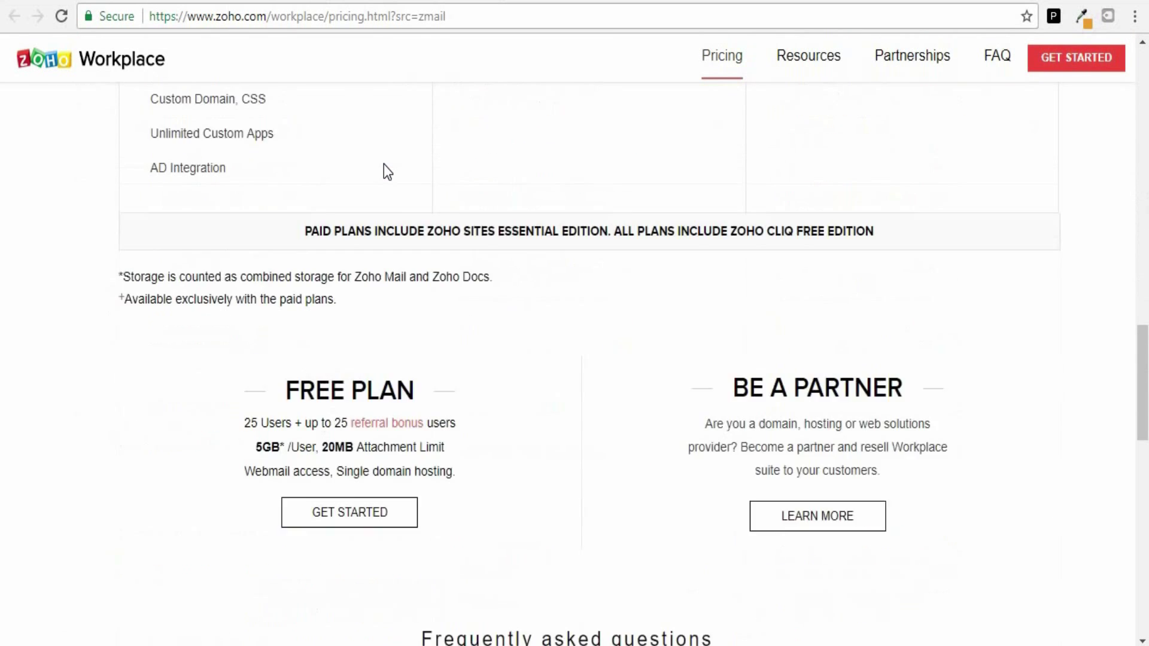
scroll(383, 165, "down", 2)
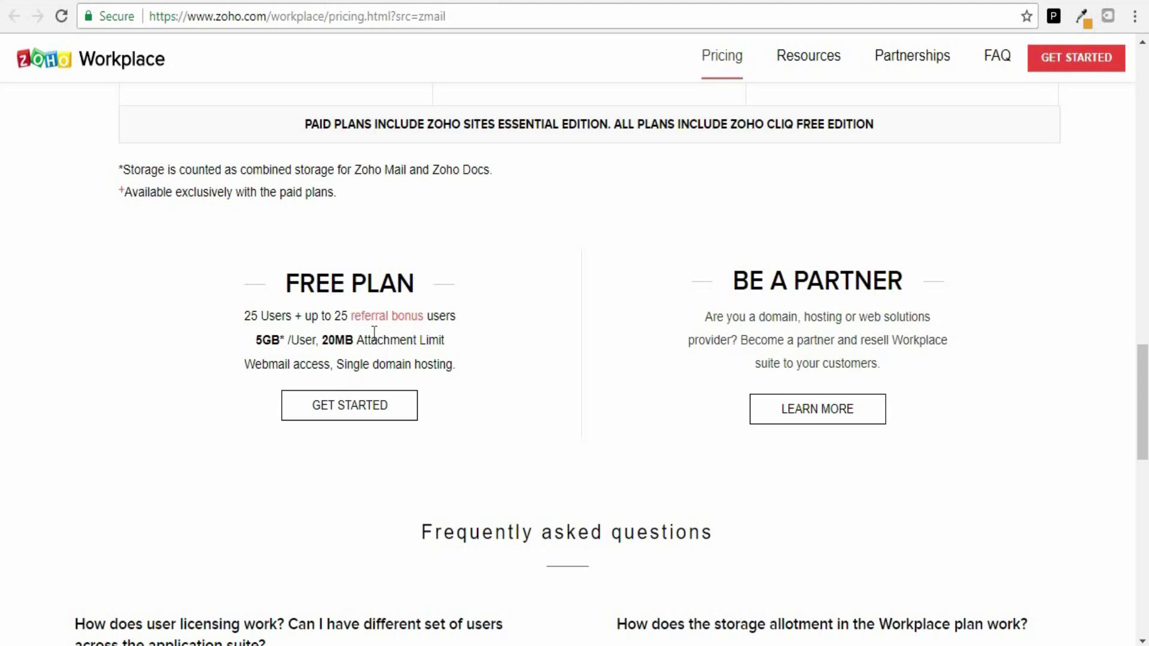
left_click(380, 412)
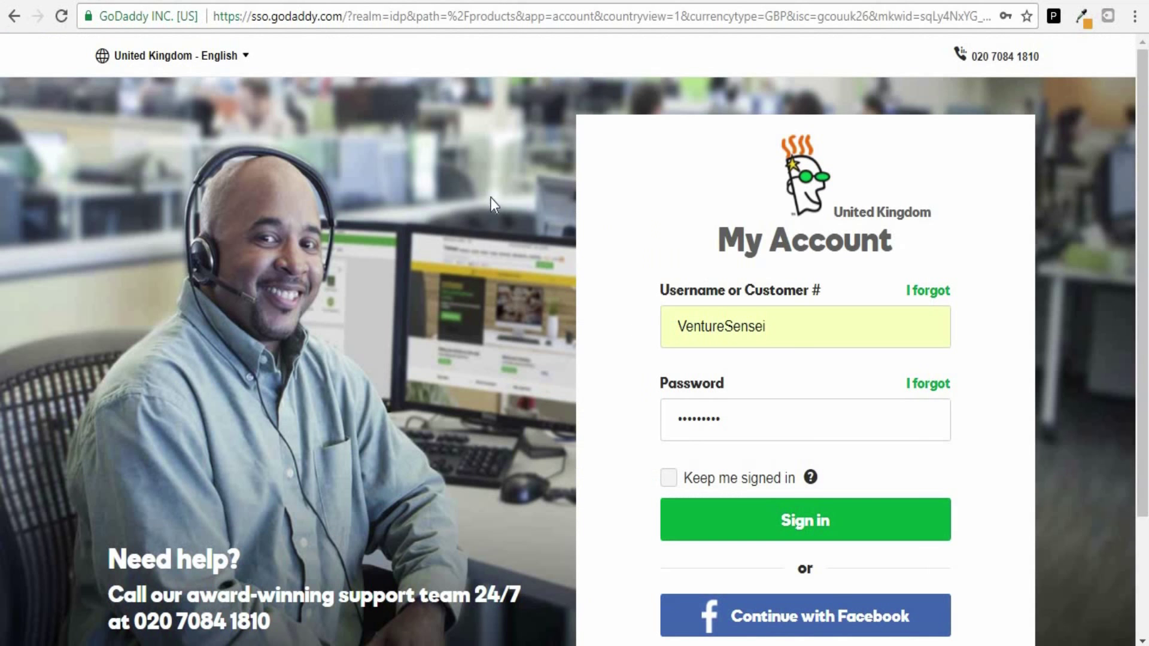
Step: Sign in to GoDaddy and select the domain senseitees.com for copying
left_click(727, 514)
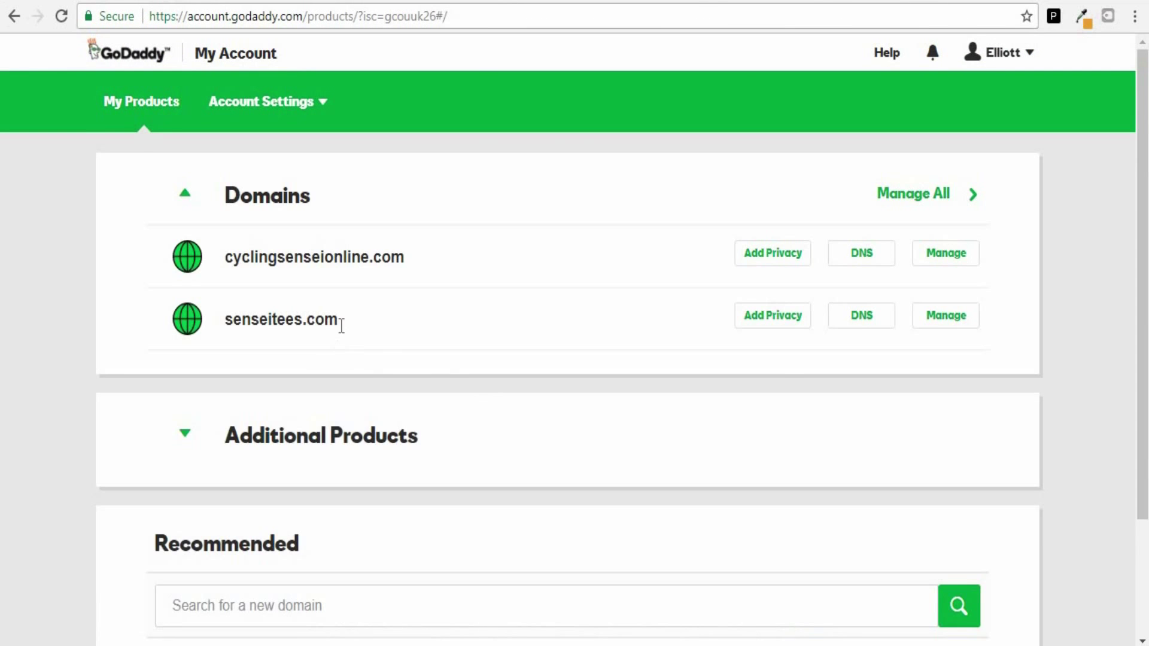
left_click_drag(351, 321, 224, 323)
right_click(243, 328)
Step: Copy senseitees.com and paste it into the Zoho sign-up form's domain field
left_click(275, 334)
left_click(412, 3)
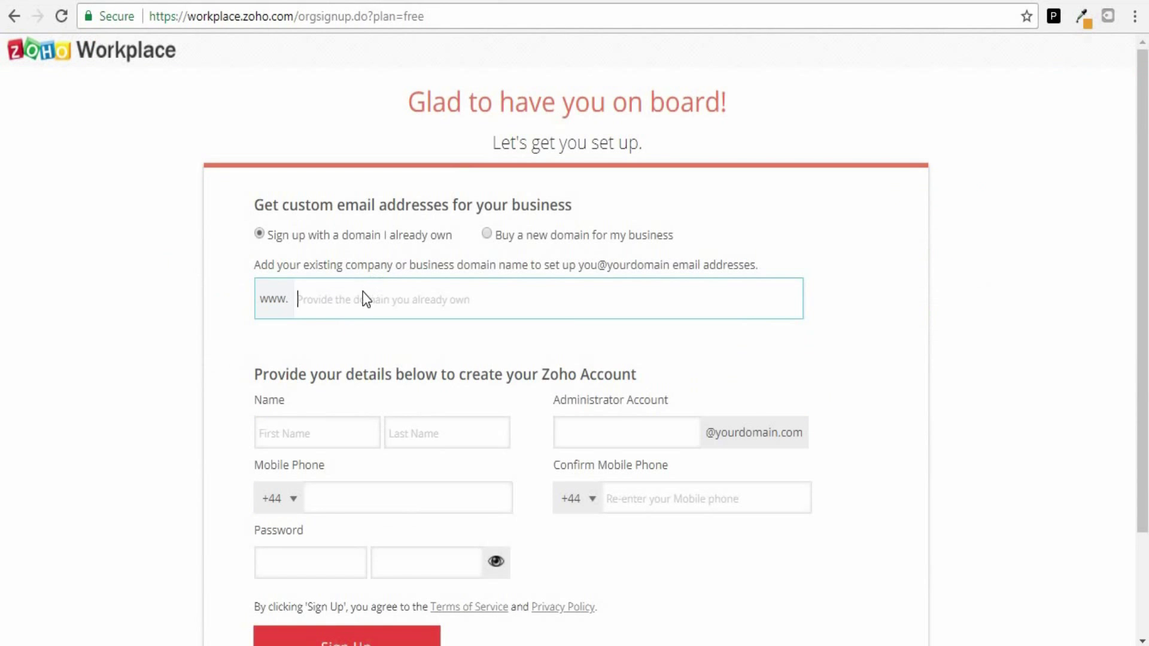
right_click(363, 296)
left_click(421, 406)
Step: Enter the owner's first and last name and the administrator account name
left_click(298, 425)
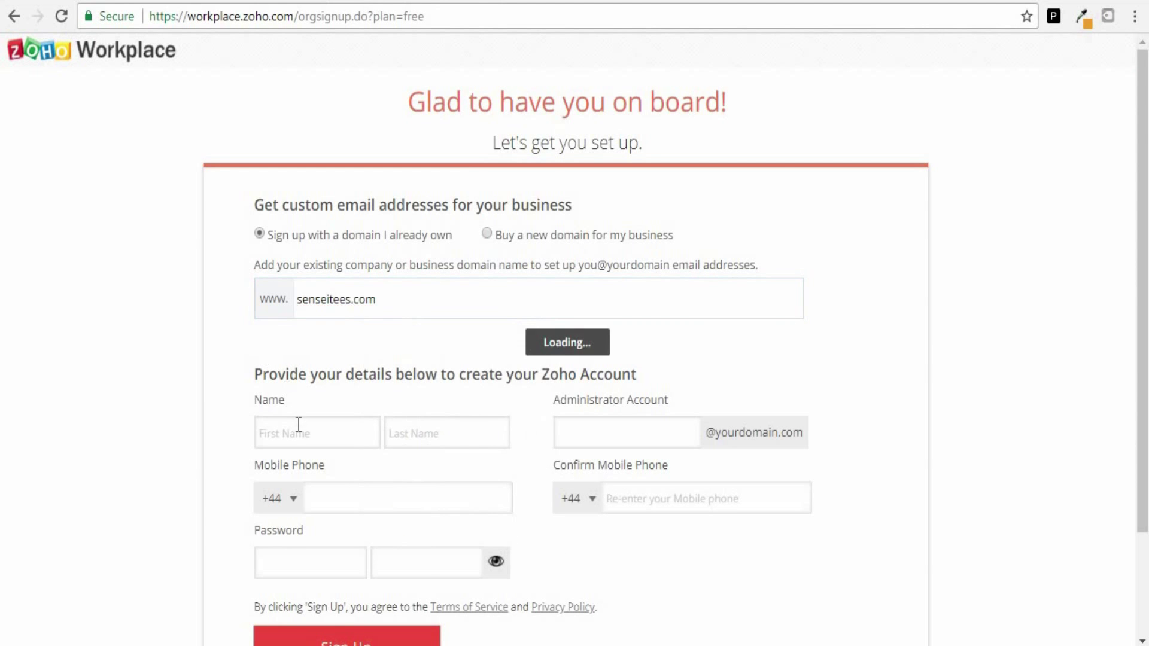
scroll(320, 379, "down", 2)
type("Elliott")
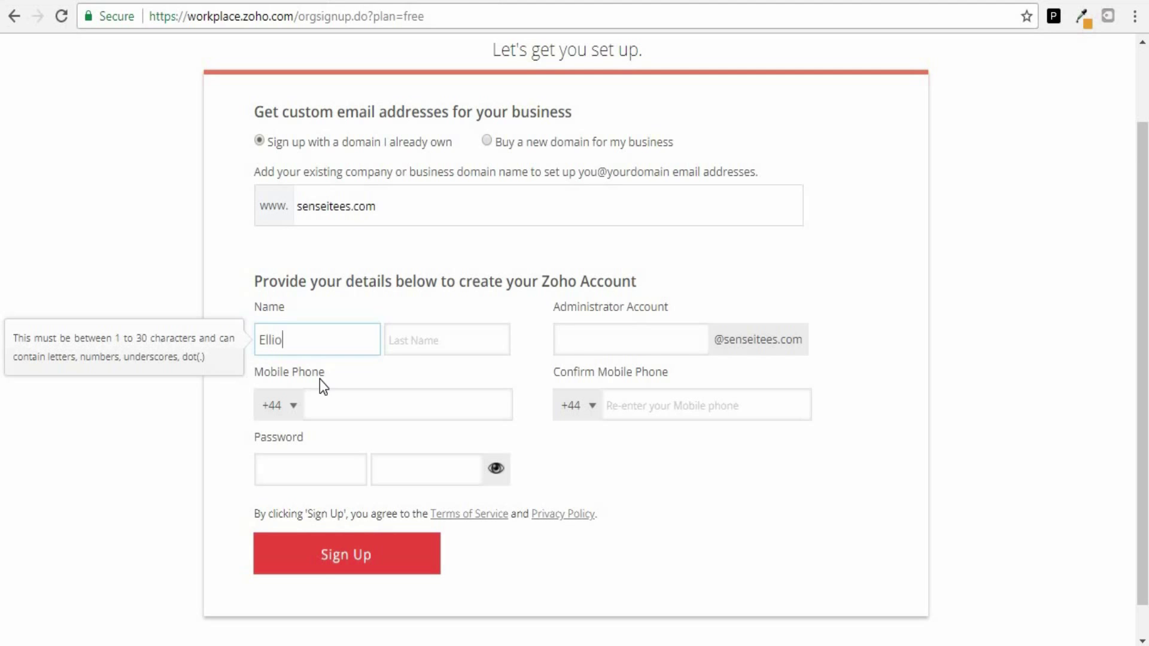
left_click(439, 339)
type("S")
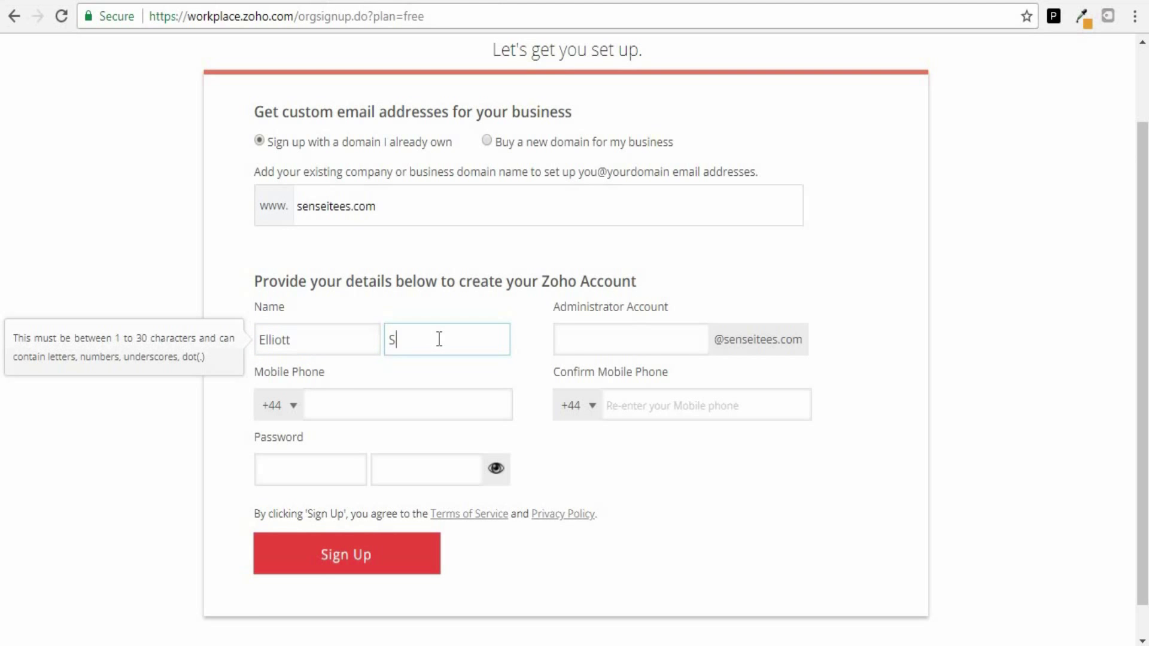
type("ensei")
left_click(613, 336)
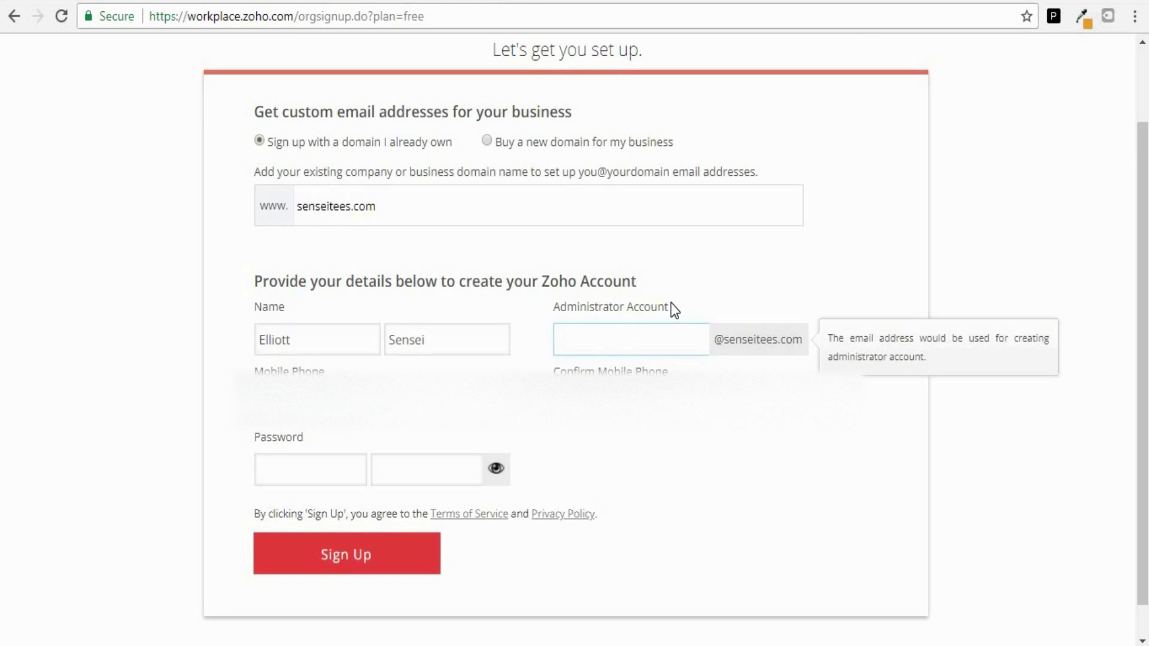
key("Tab")
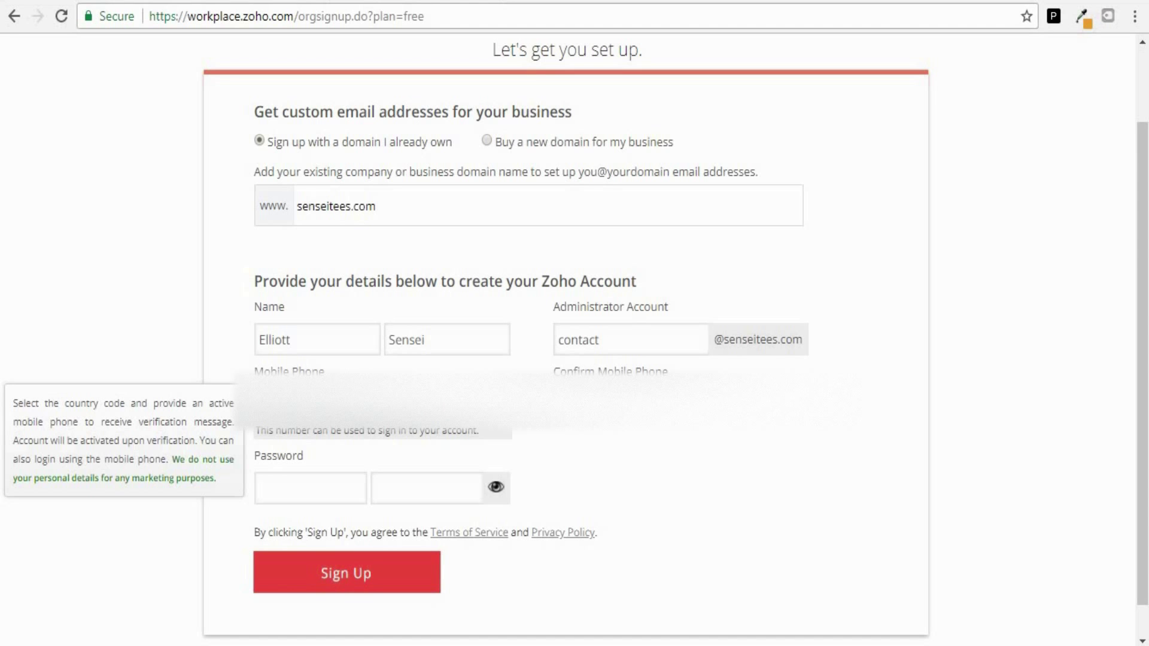
Step: Enter and confirm the account password, correct the mismatched confirmation, and submit the sign-up
left_click(625, 399)
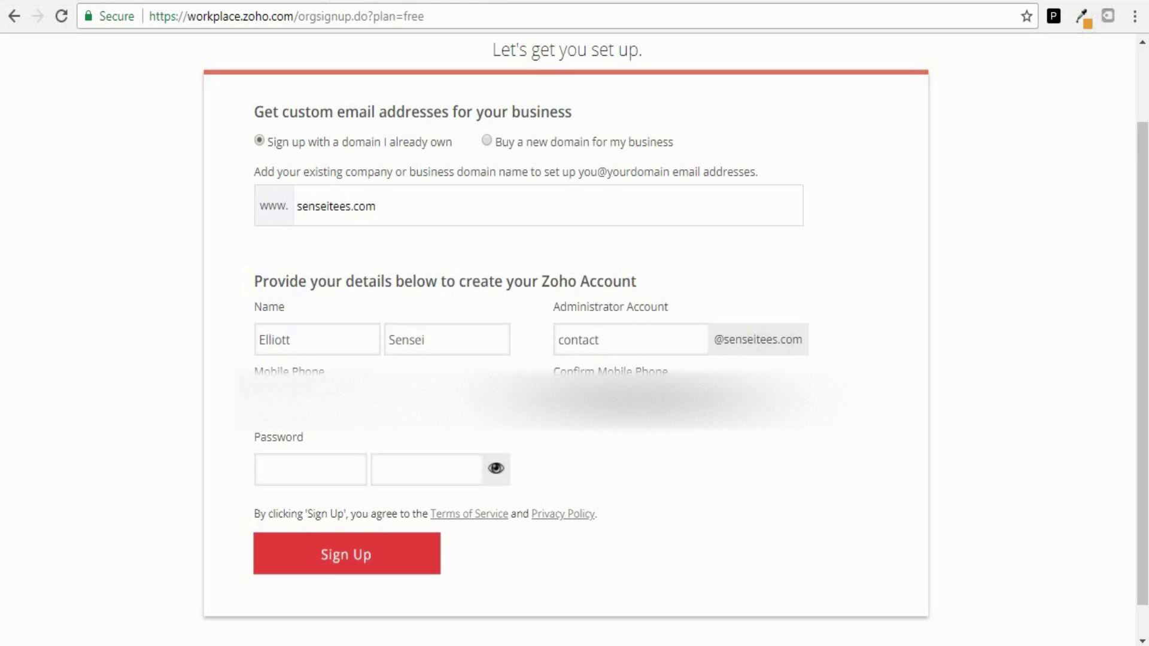
left_click(319, 462)
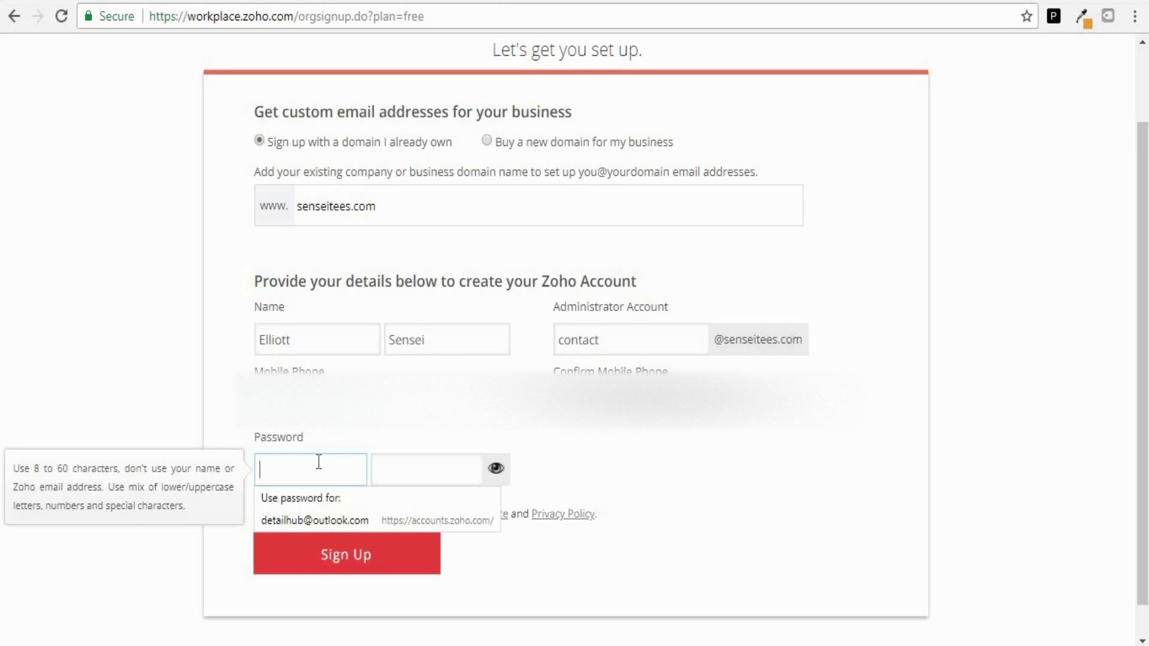
type("********")
left_click(390, 470)
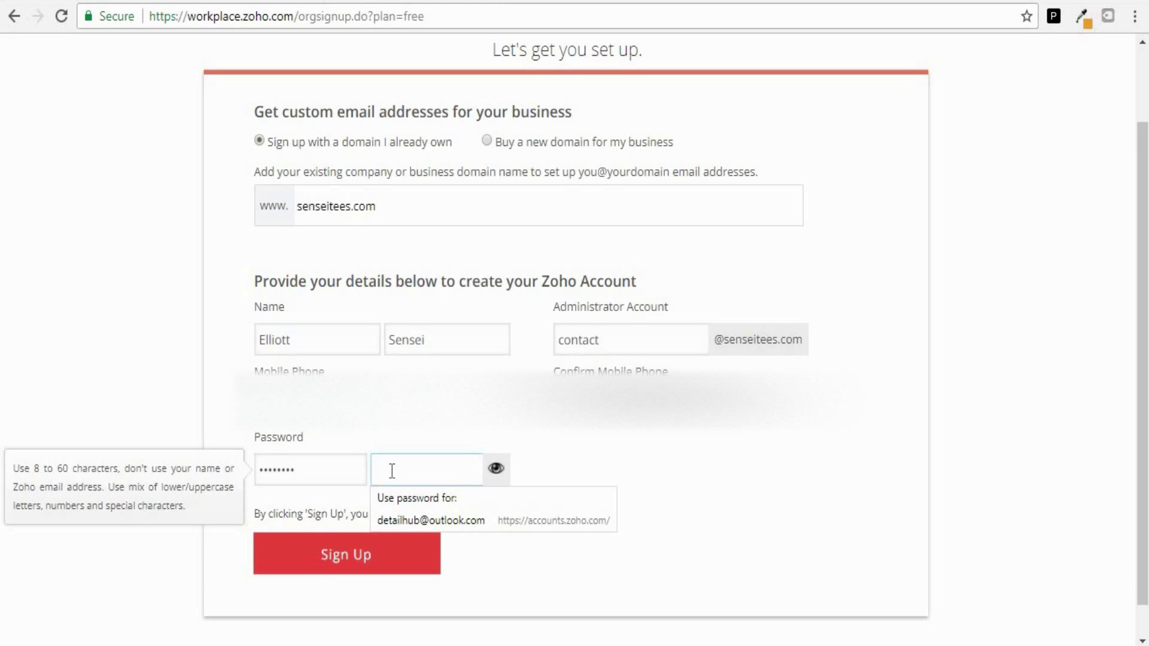
type("********")
left_click(360, 570)
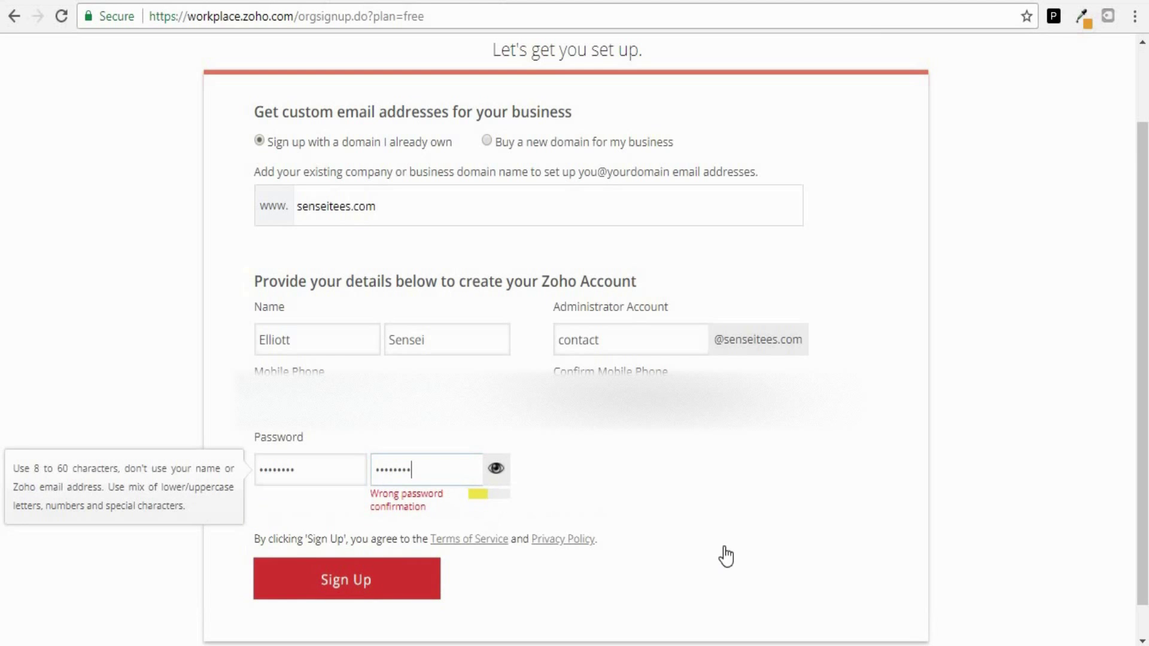
key("BackSpace")
key("BackSpace")
key("BackSpace")
key("BackSpace")
key("BackSpace")
key("BackSpace")
key("BackSpace")
key("BackSpace")
type("********")
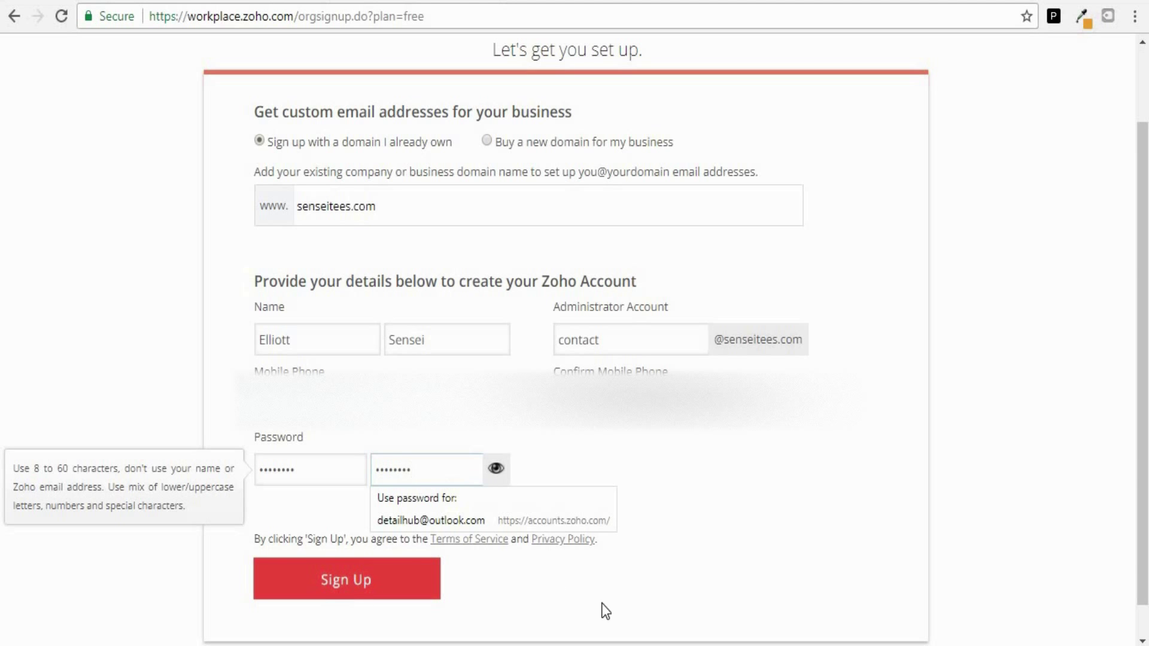
left_click(318, 575)
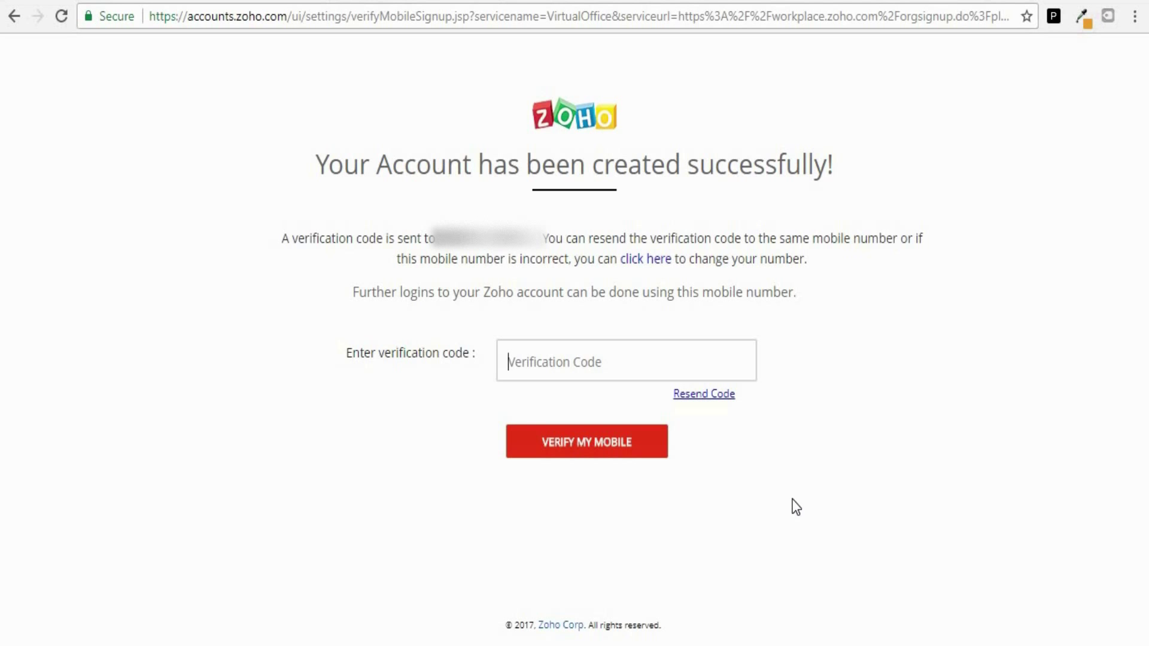
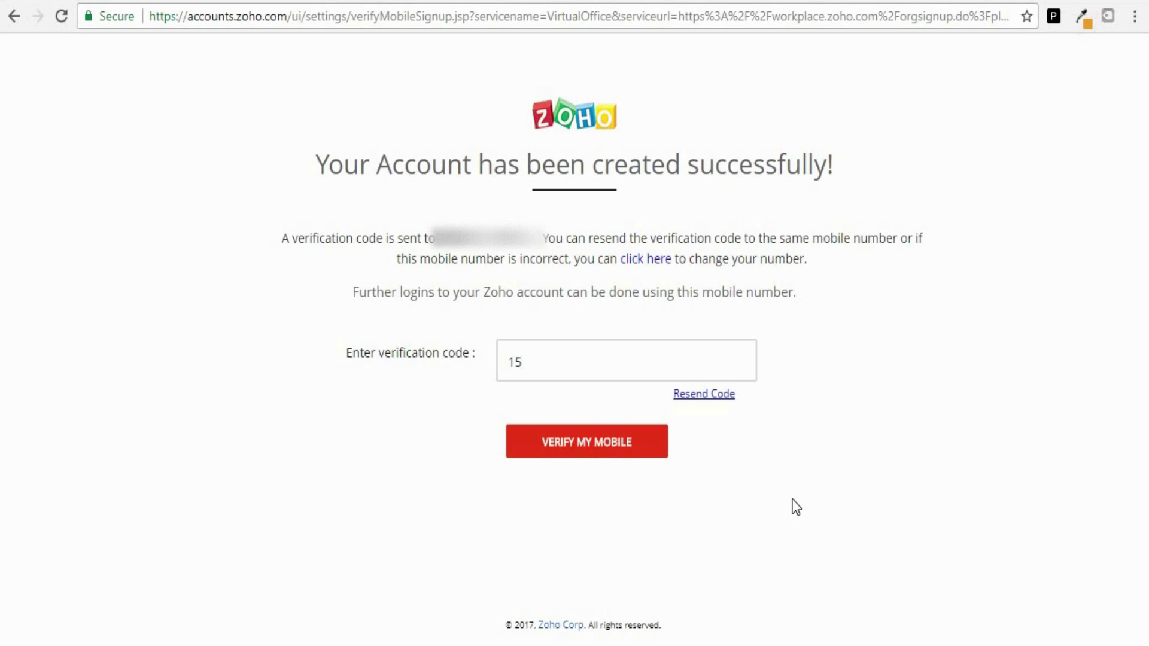
Step: Enter the SMS verification code and verify the mobile number
left_click(614, 443)
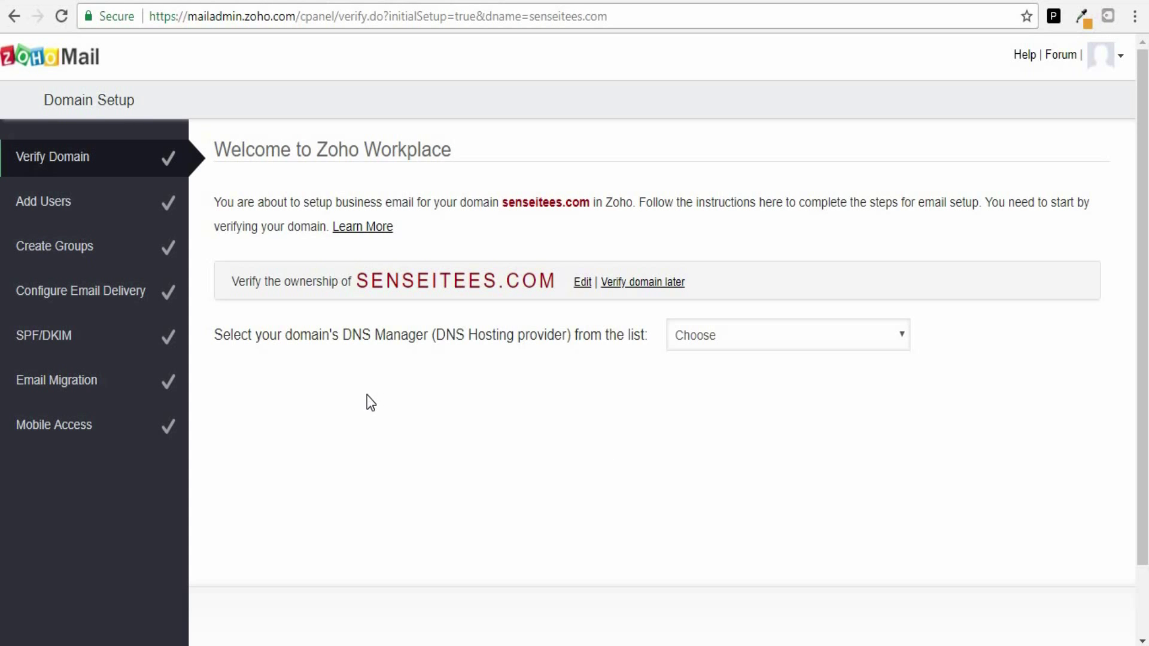
Step: Choose GoDaddy as DNS manager to show the CNAME record pointing to zmverify.zoho.com
left_click_drag(361, 279, 540, 281)
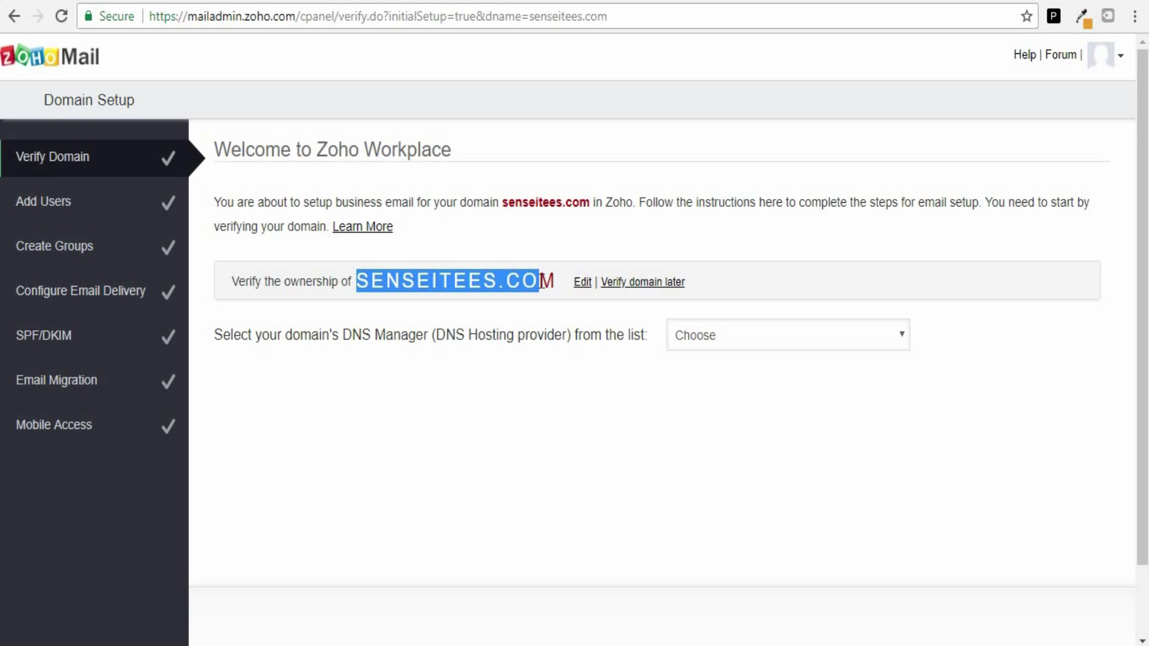
left_click(513, 383)
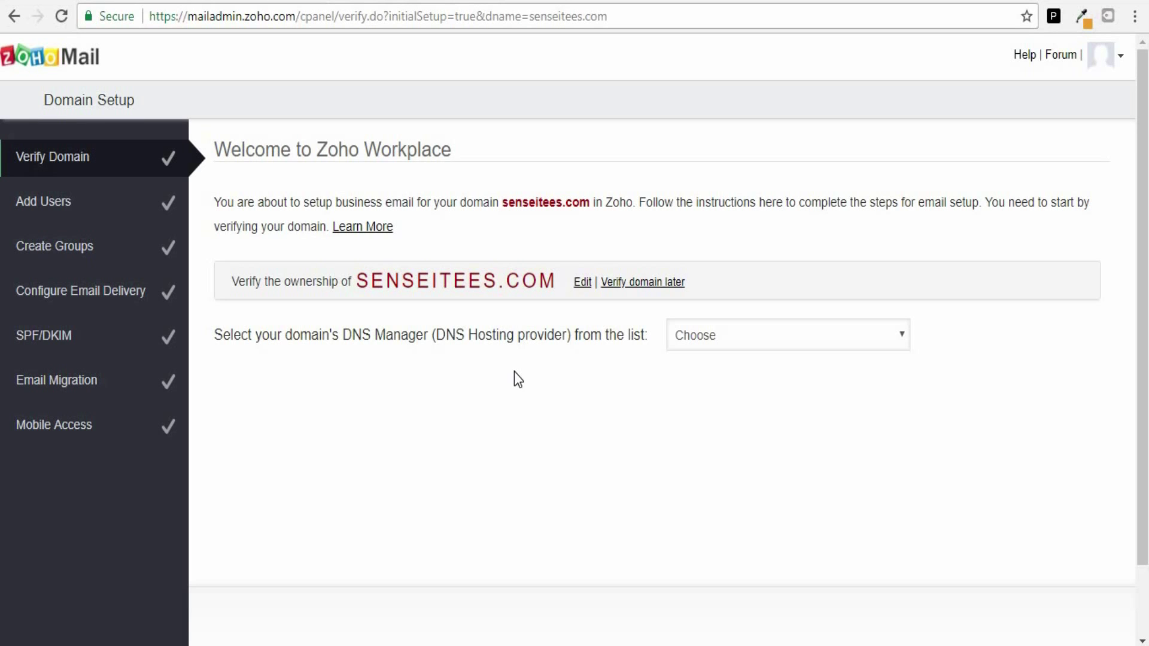
left_click(698, 337)
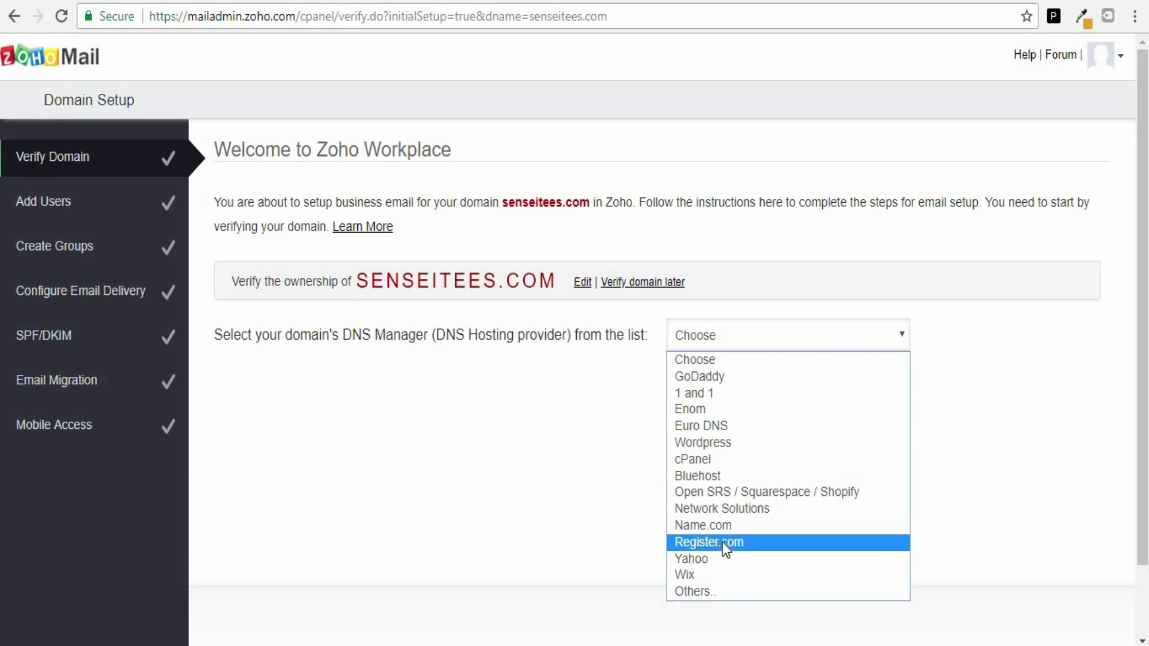
left_click(714, 375)
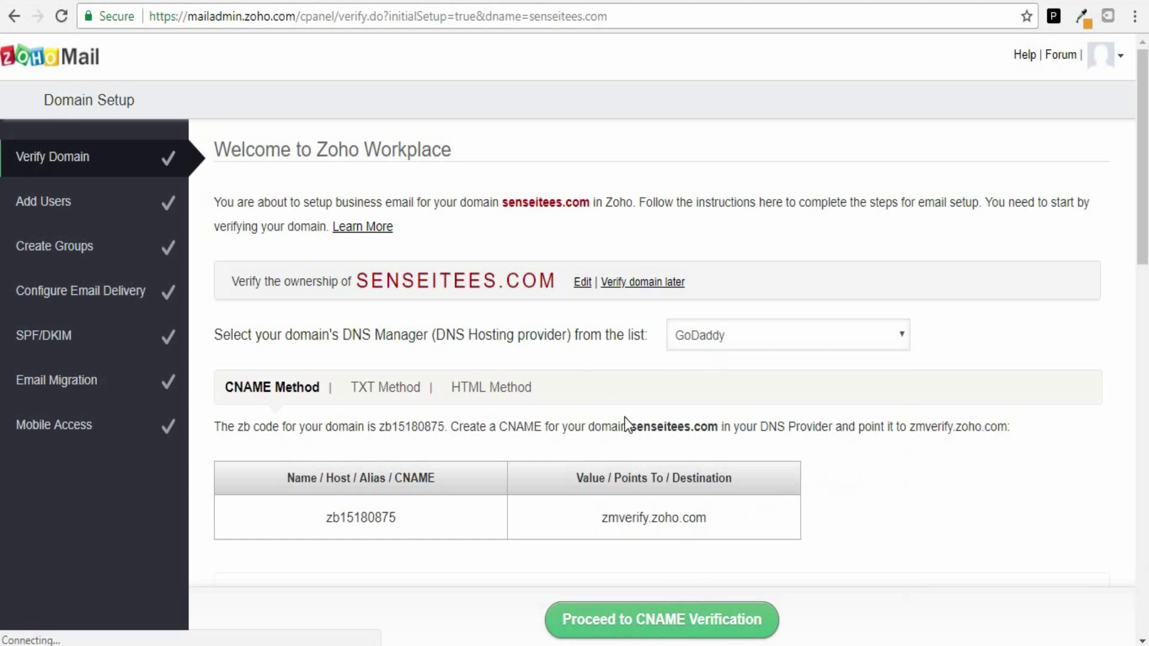
scroll(358, 437, "down", 2)
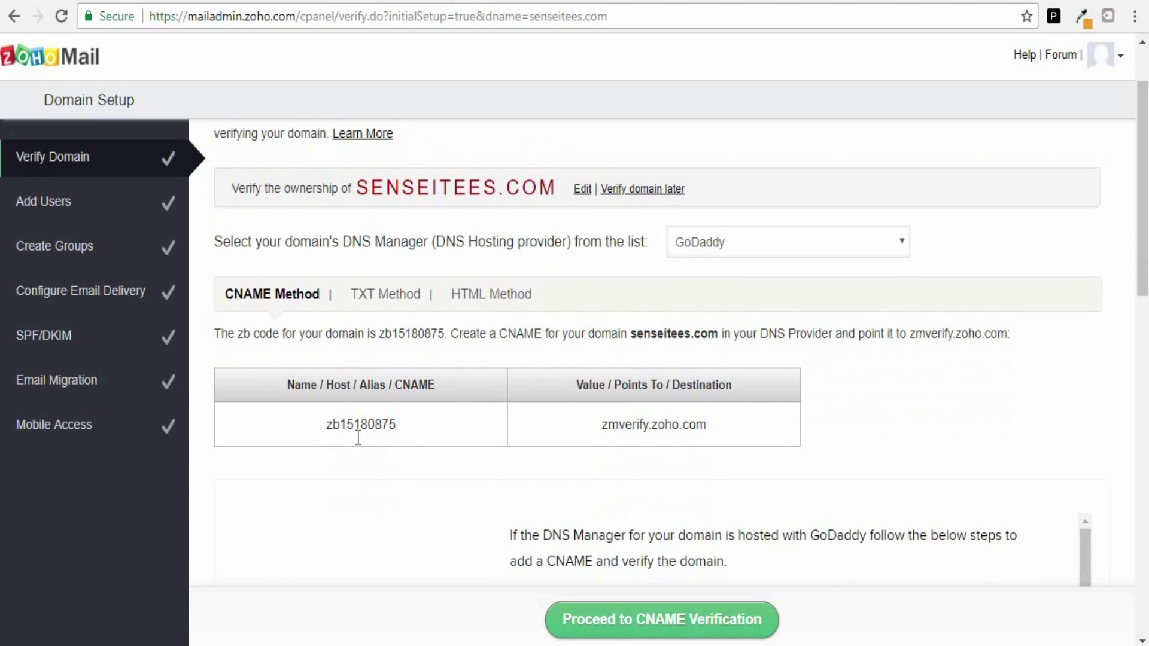
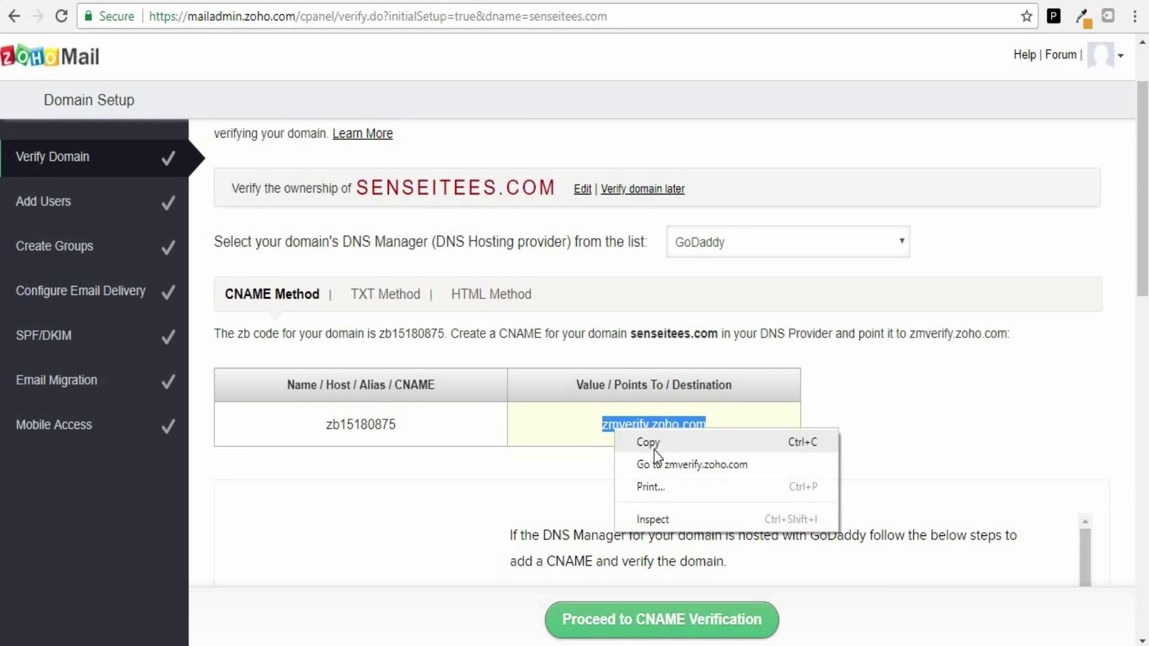
Step: Point the new CNAME record to zmverify.zoho.com with a 1/2 Hour TTL and save it
key("ctrl+Tab")
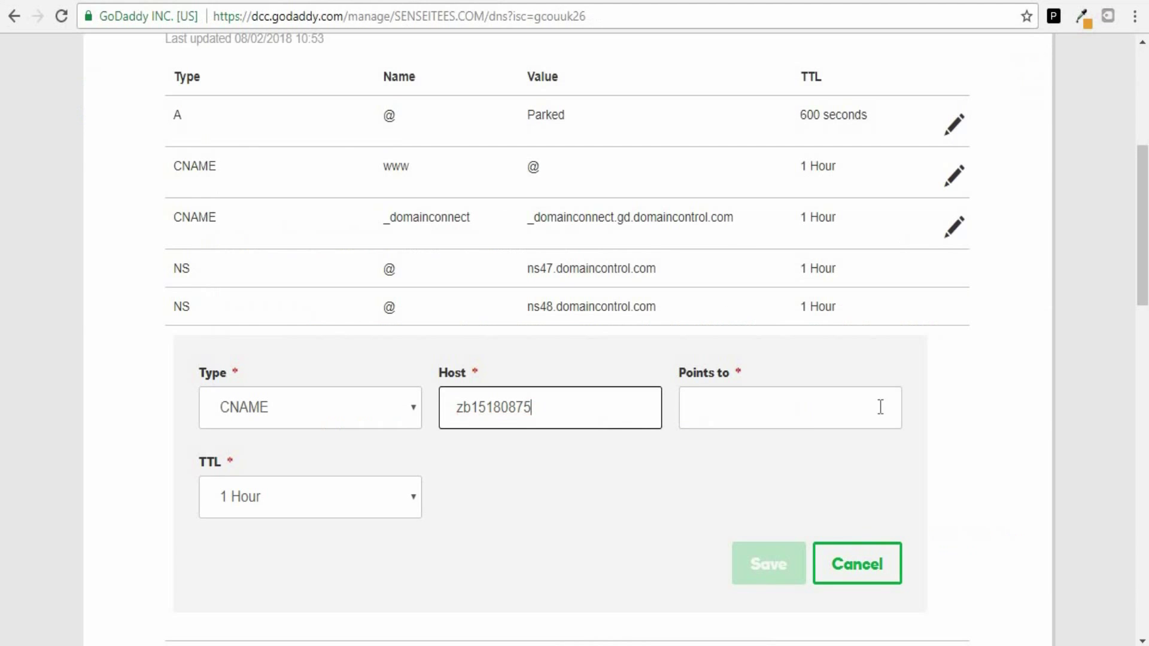
left_click(709, 406)
right_click(713, 408)
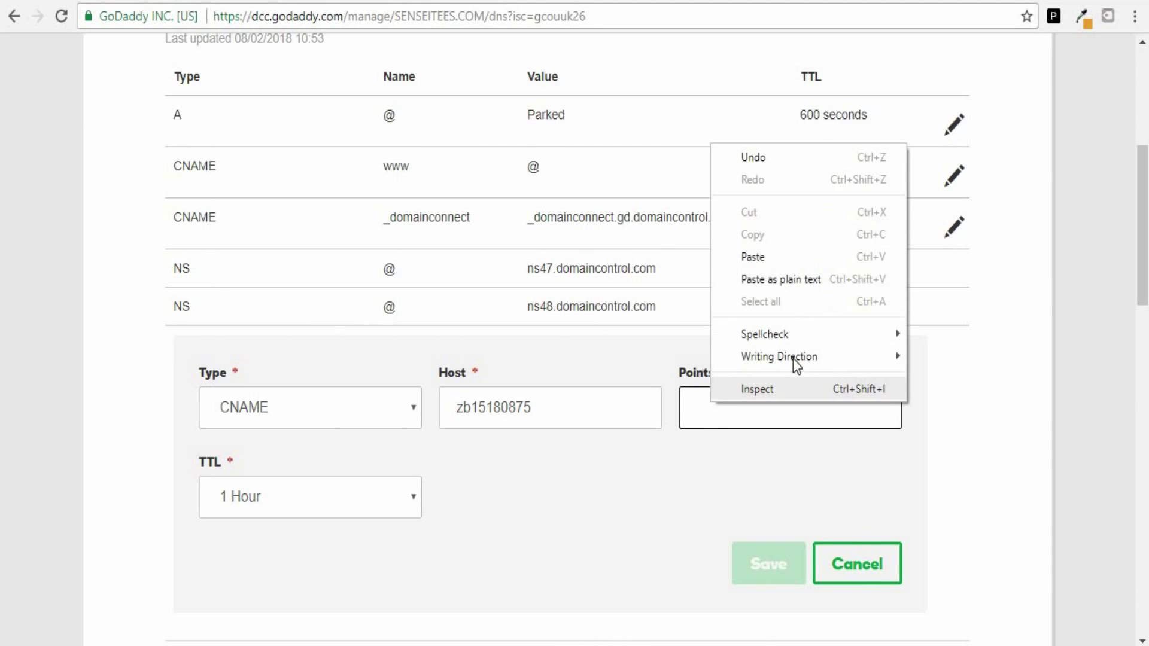
left_click(755, 258)
left_click(520, 510)
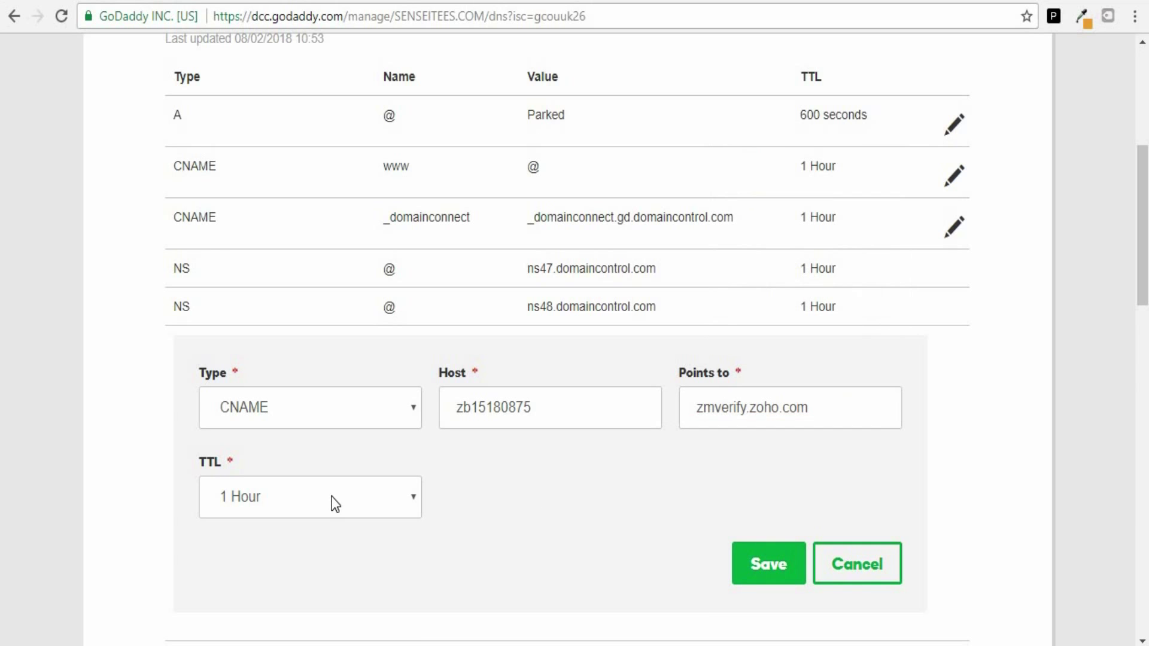
left_click(335, 504)
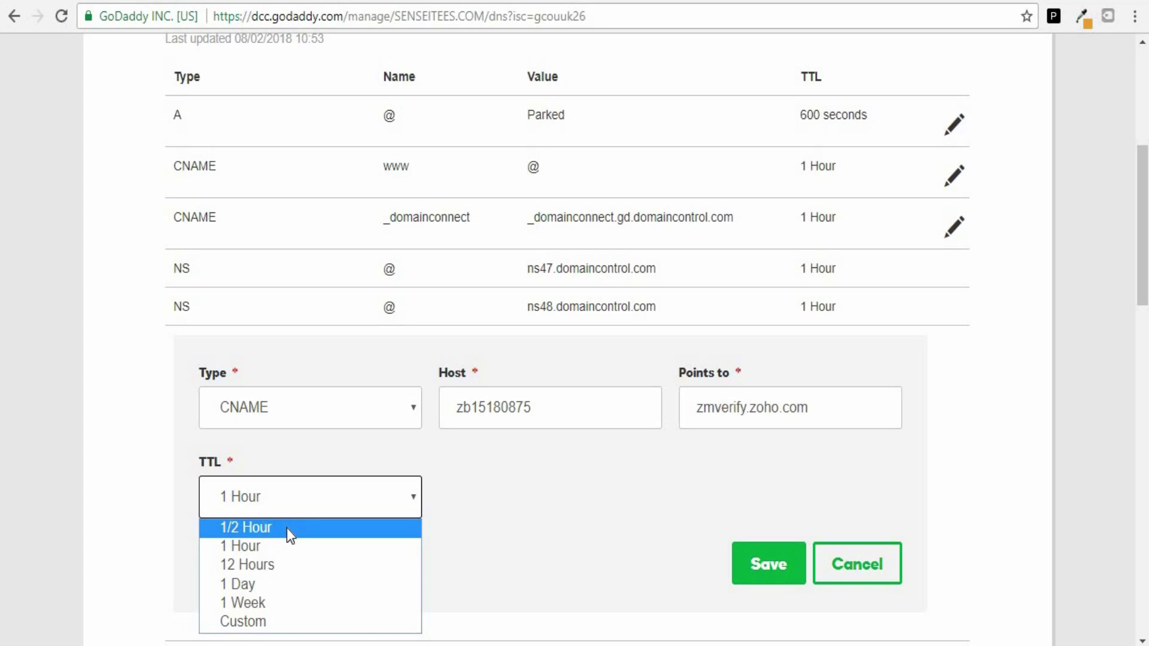
left_click(300, 527)
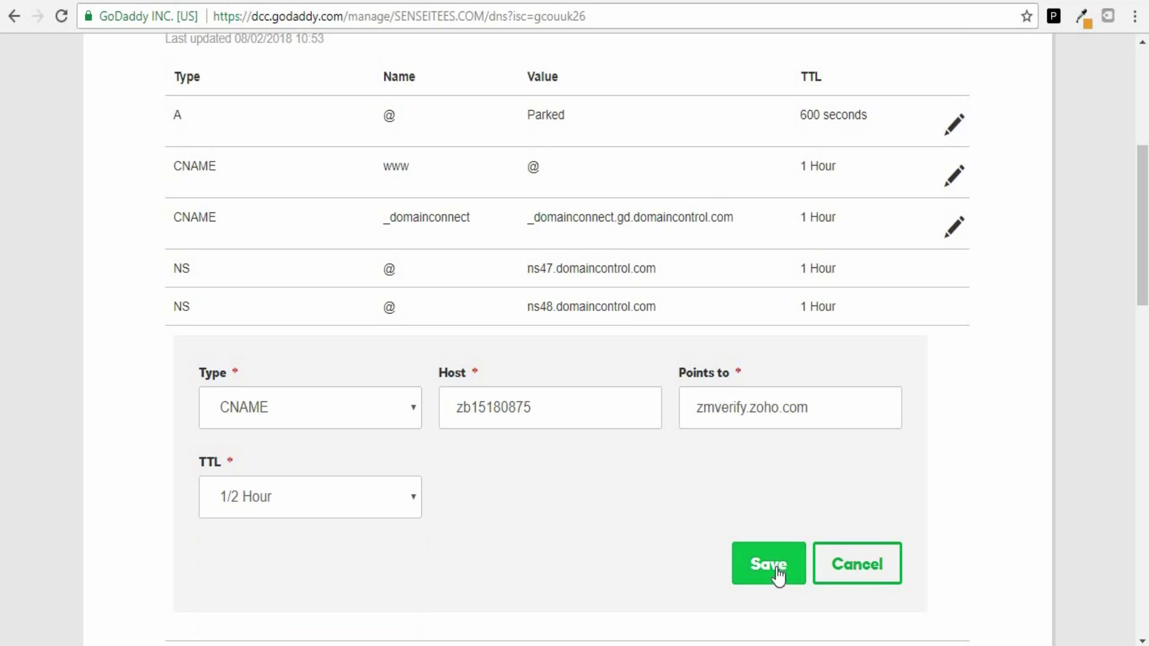
left_click(783, 578)
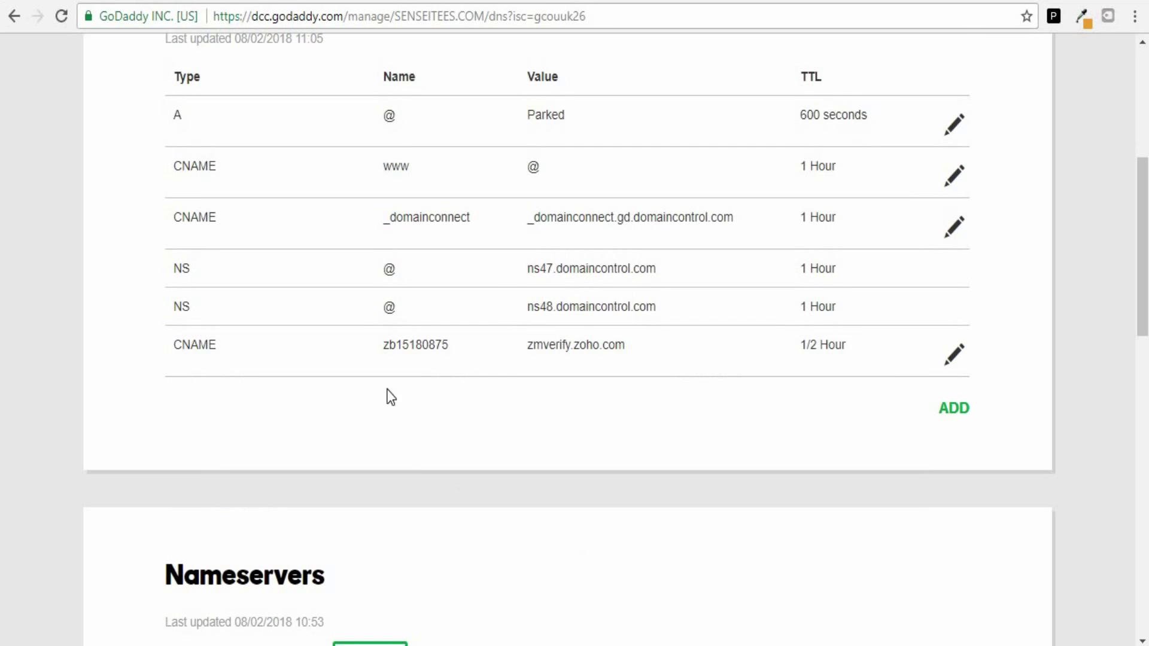
Step: Run CNAME verification for senseitees.com and confirm Verify Now
key("ctrl+Tab")
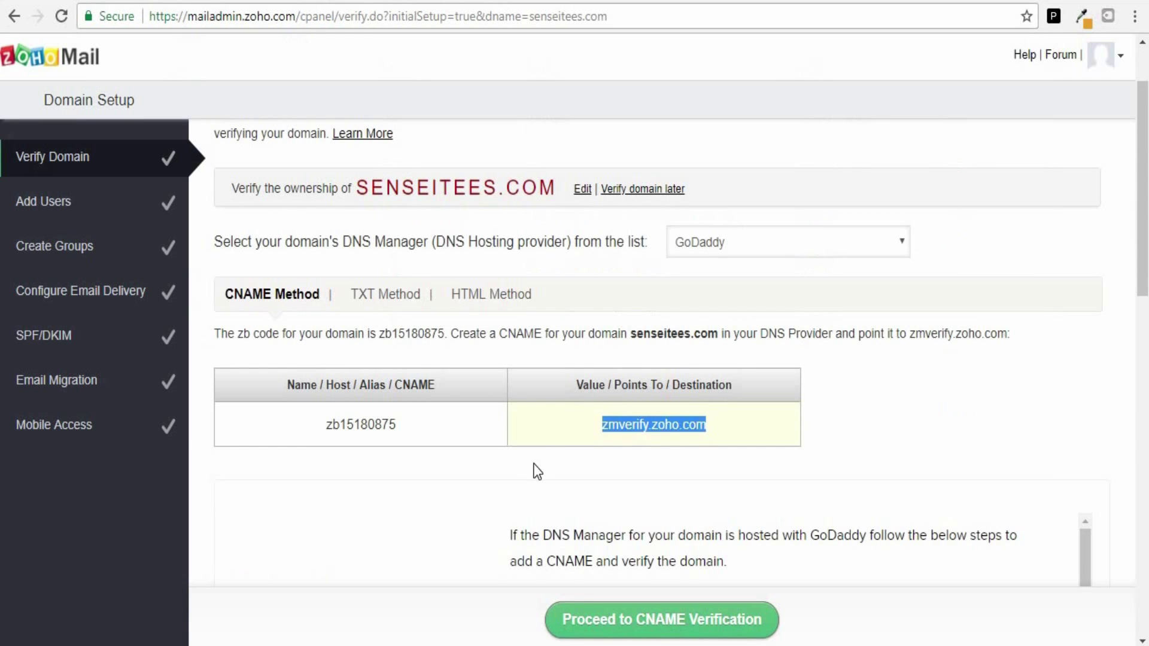
left_click(532, 464)
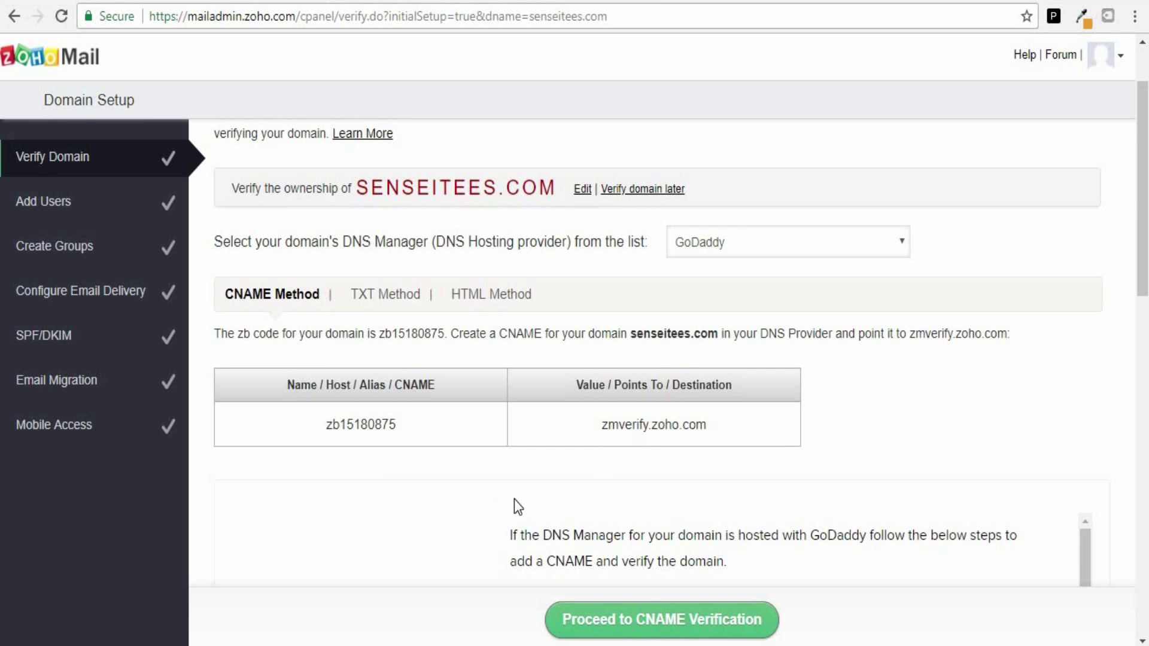
left_click(650, 620)
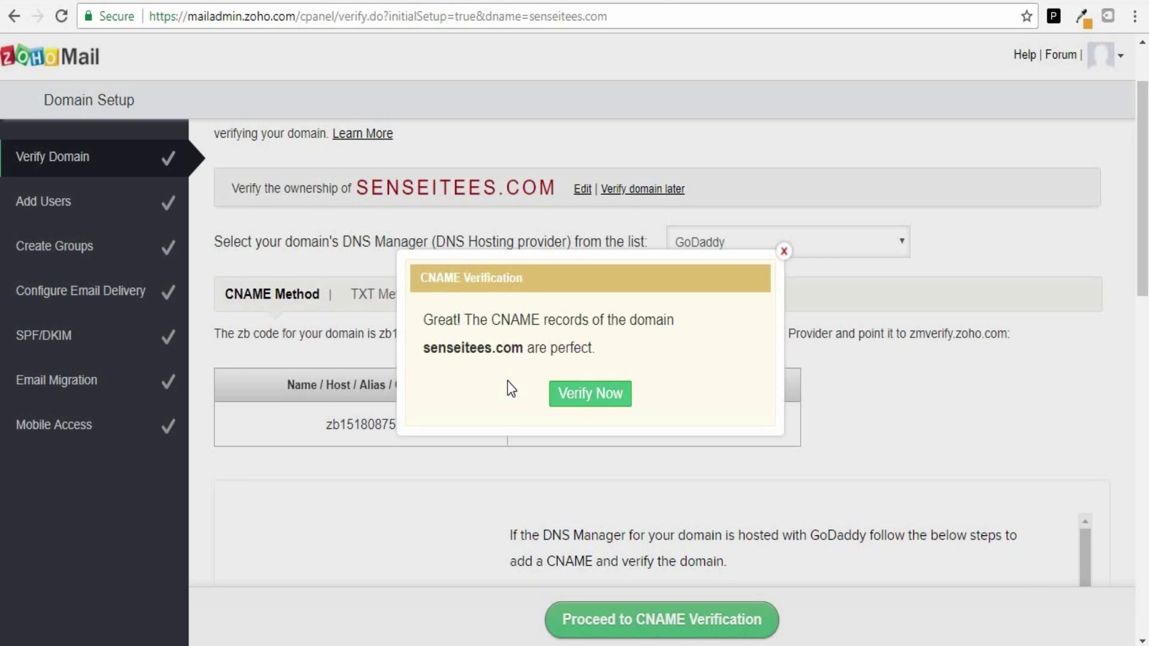
left_click(580, 400)
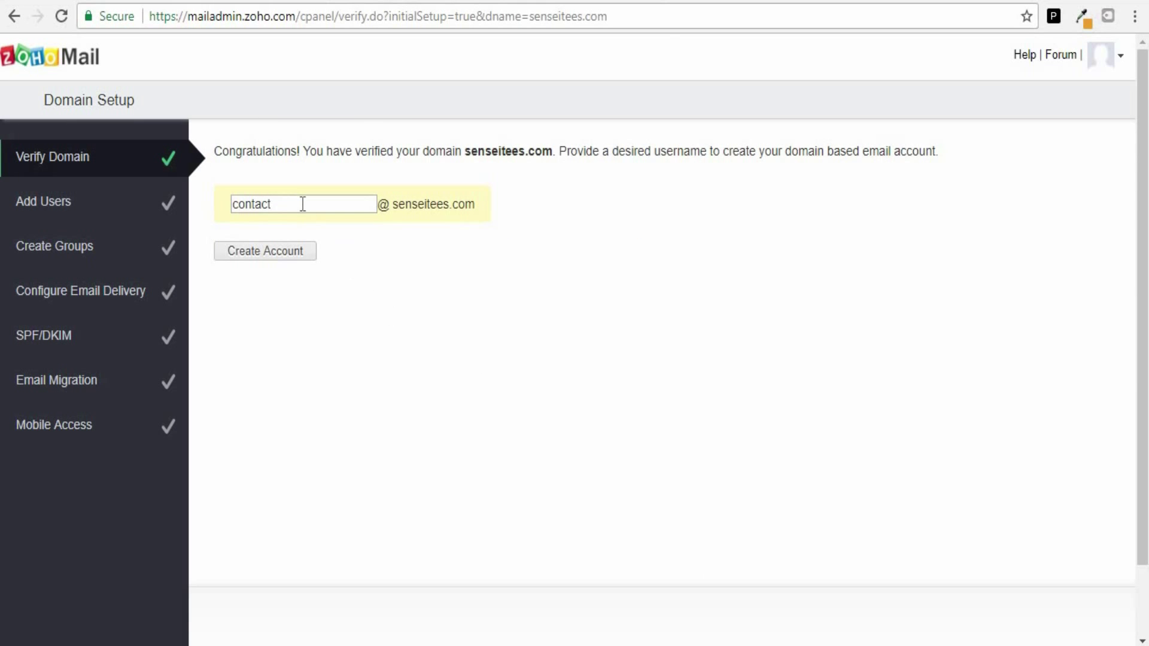
left_click_drag(295, 204, 233, 204)
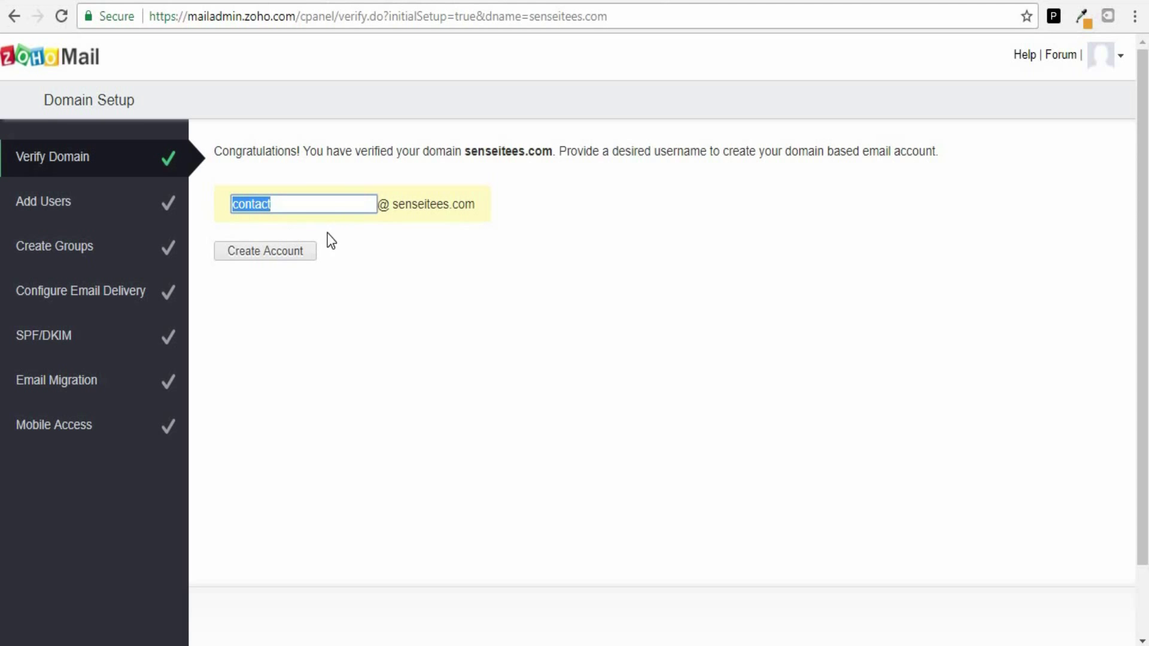
left_click(281, 204)
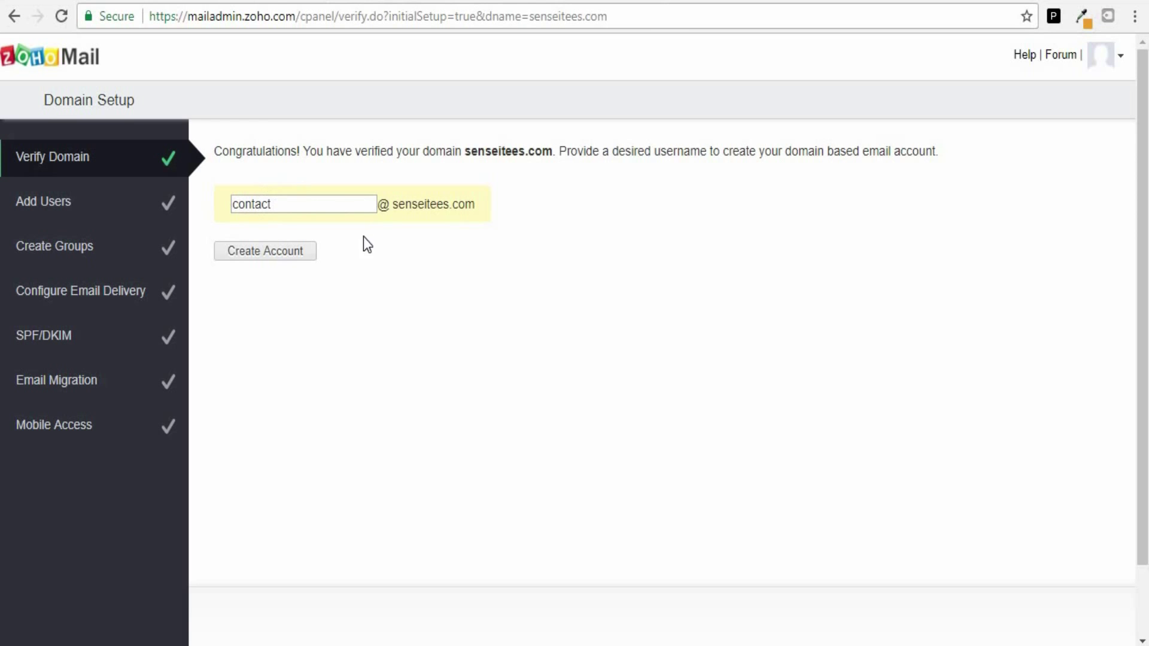
left_click(257, 250)
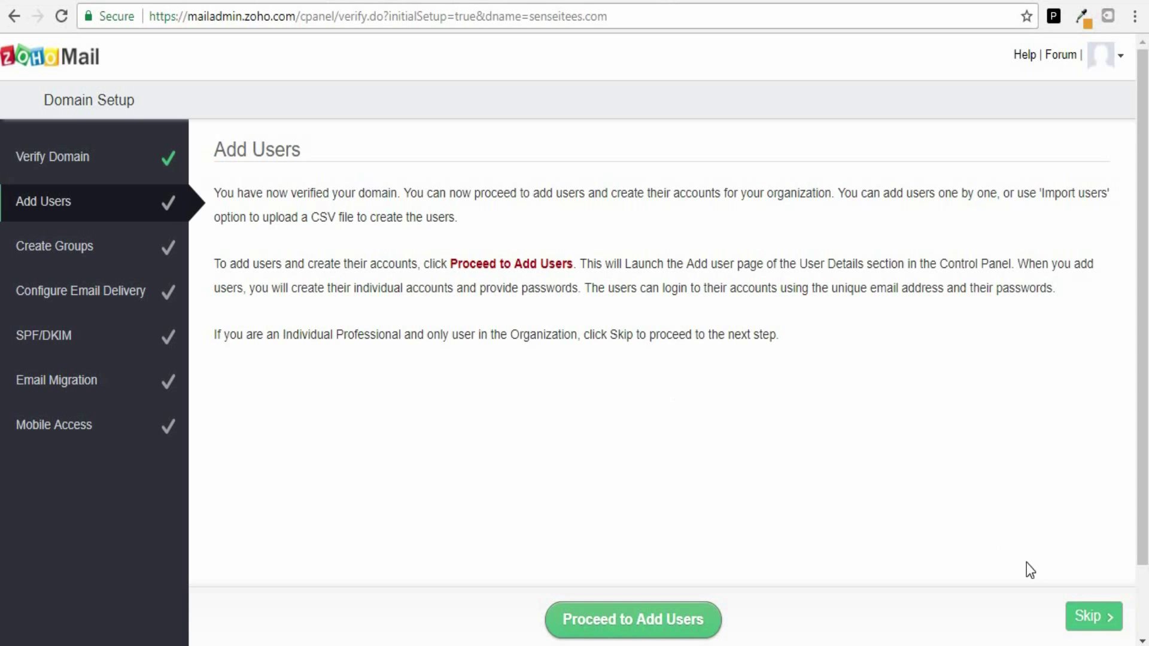
Step: Skip both the Add Users and Groups pages
left_click(1083, 619)
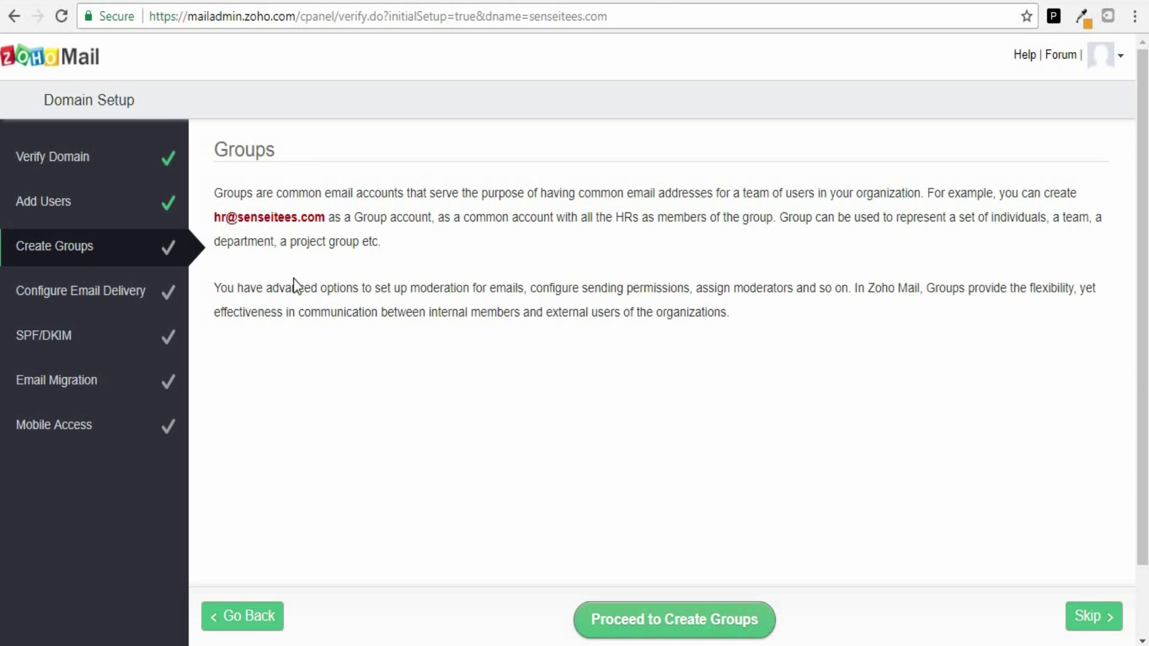
left_click(1096, 617)
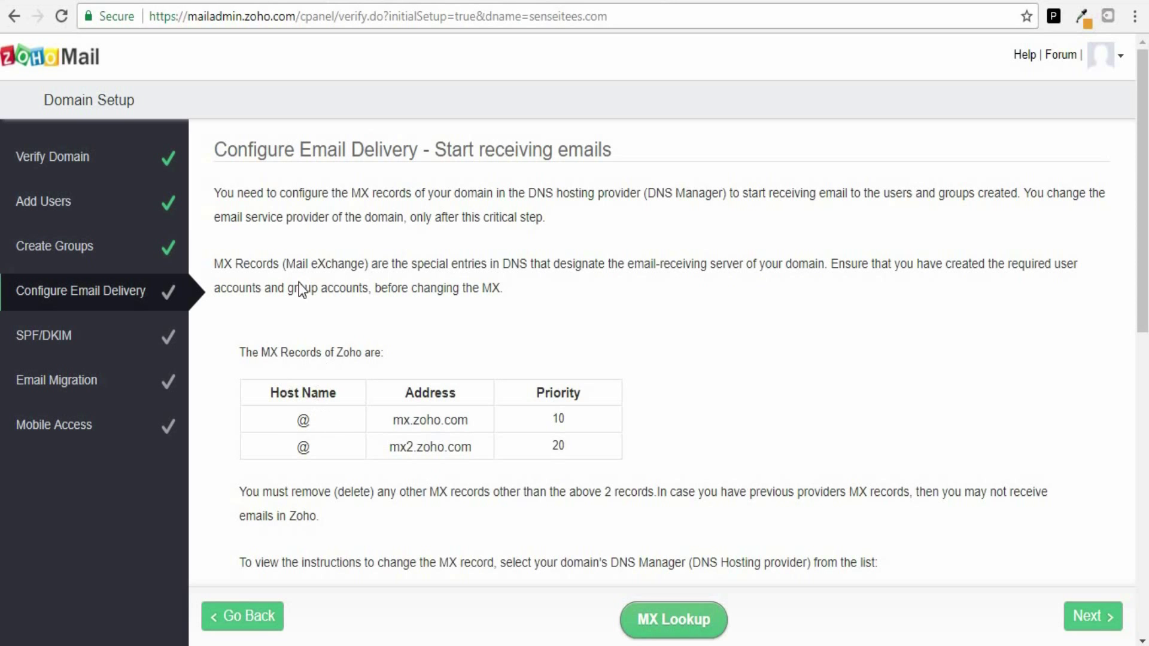
Step: Add a new MX record in GoDaddy with host @ copied from Zoho
key("ctrl+Tab")
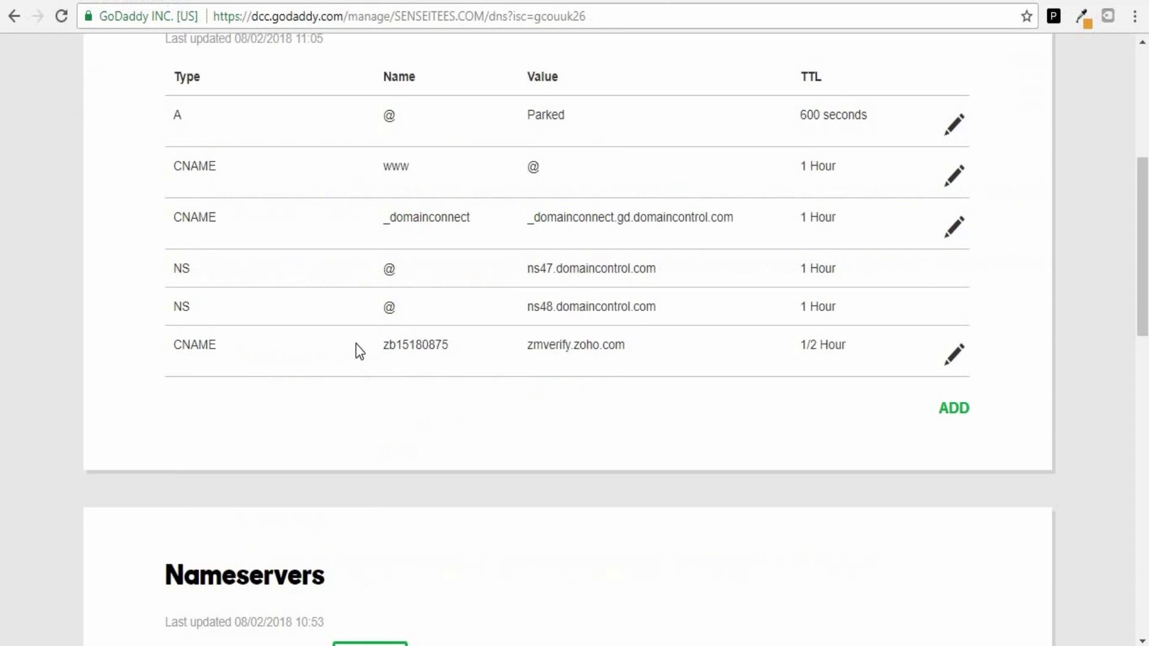
scroll(464, 400, "up", 6)
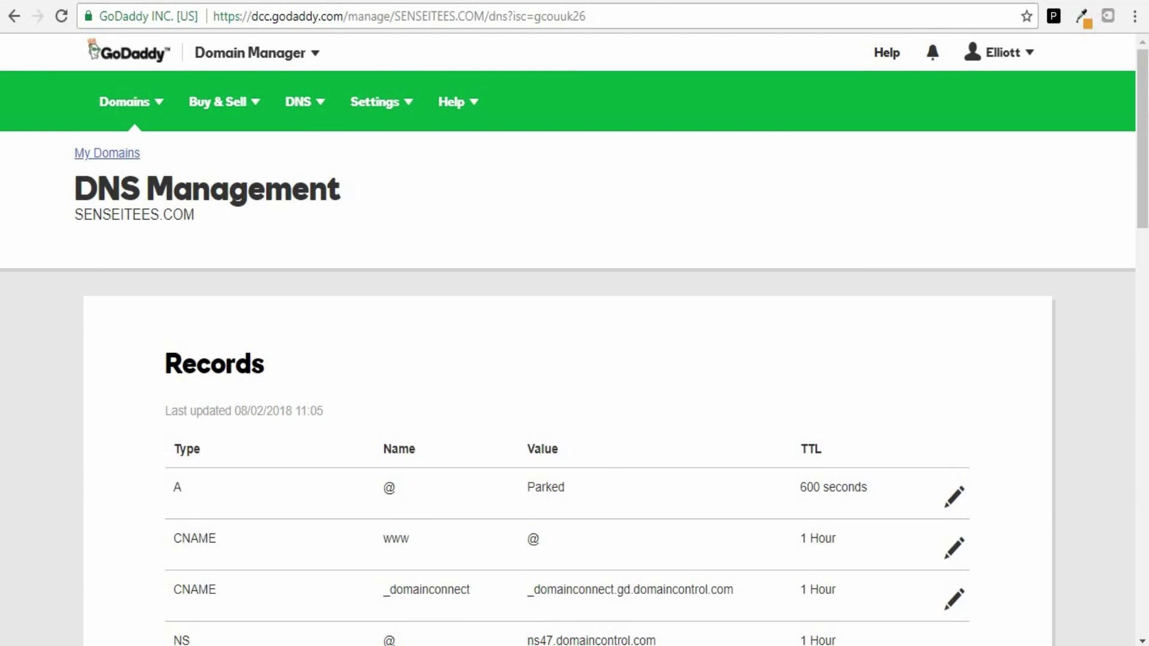
scroll(221, 186, "down", 6)
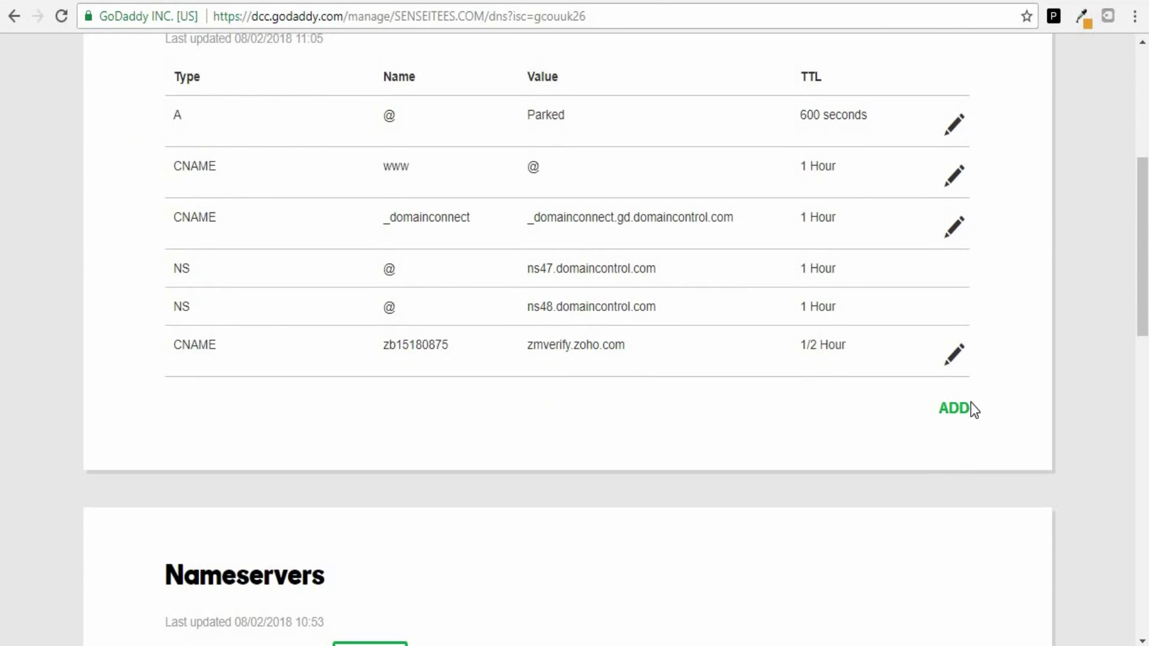
left_click(949, 413)
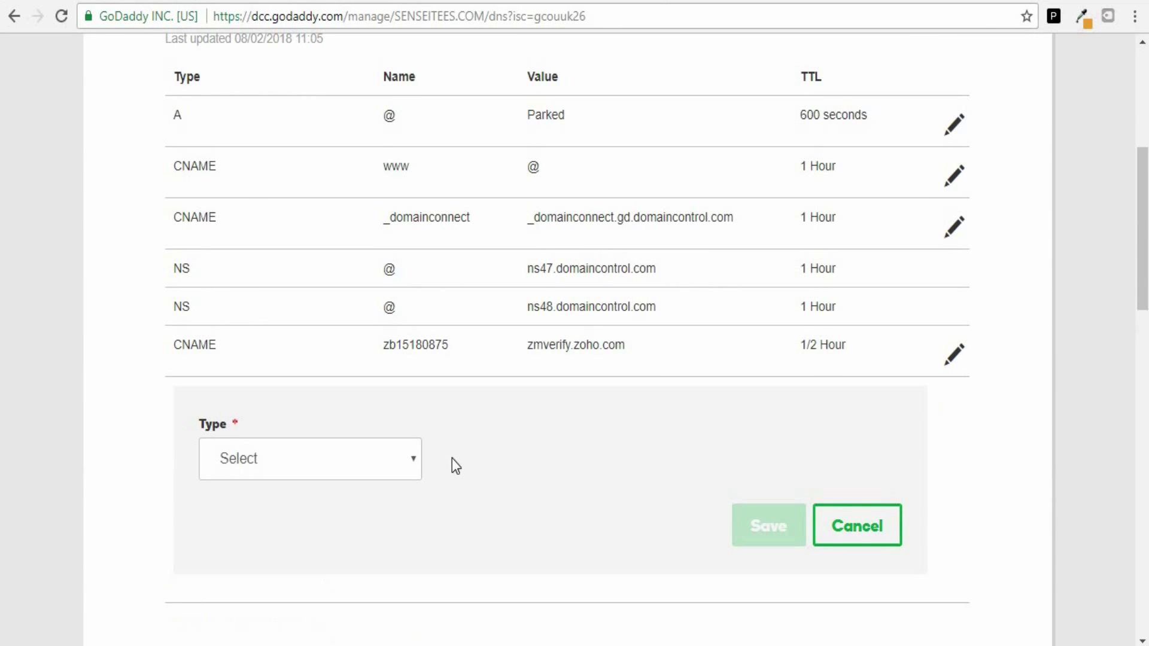
left_click(272, 459)
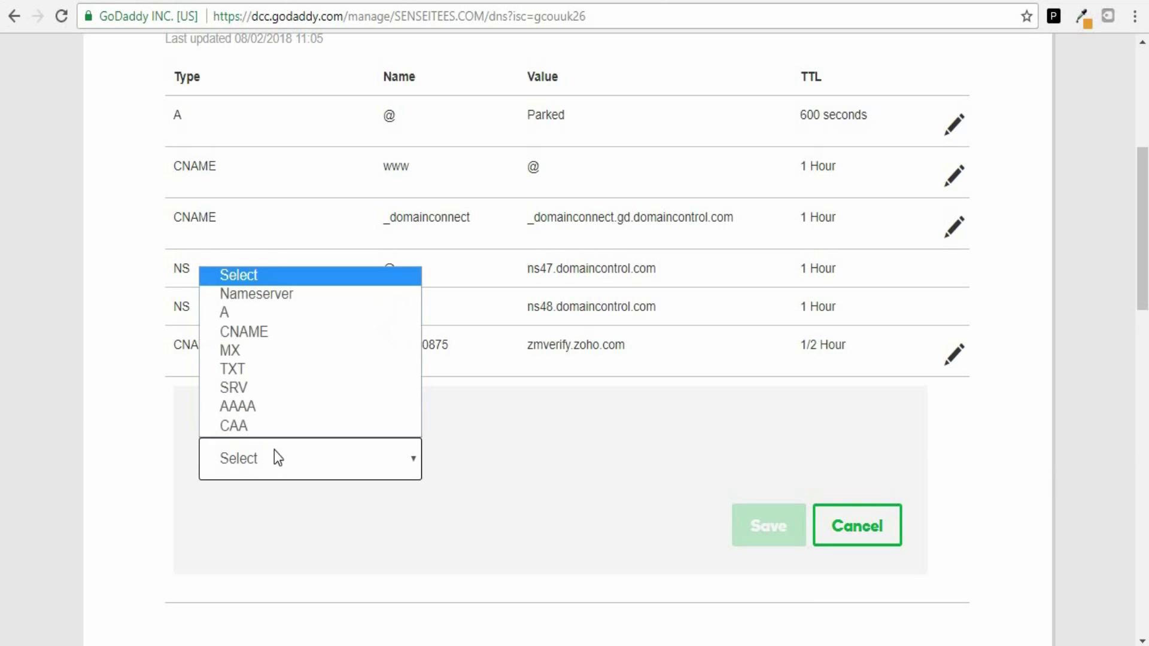
left_click(262, 350)
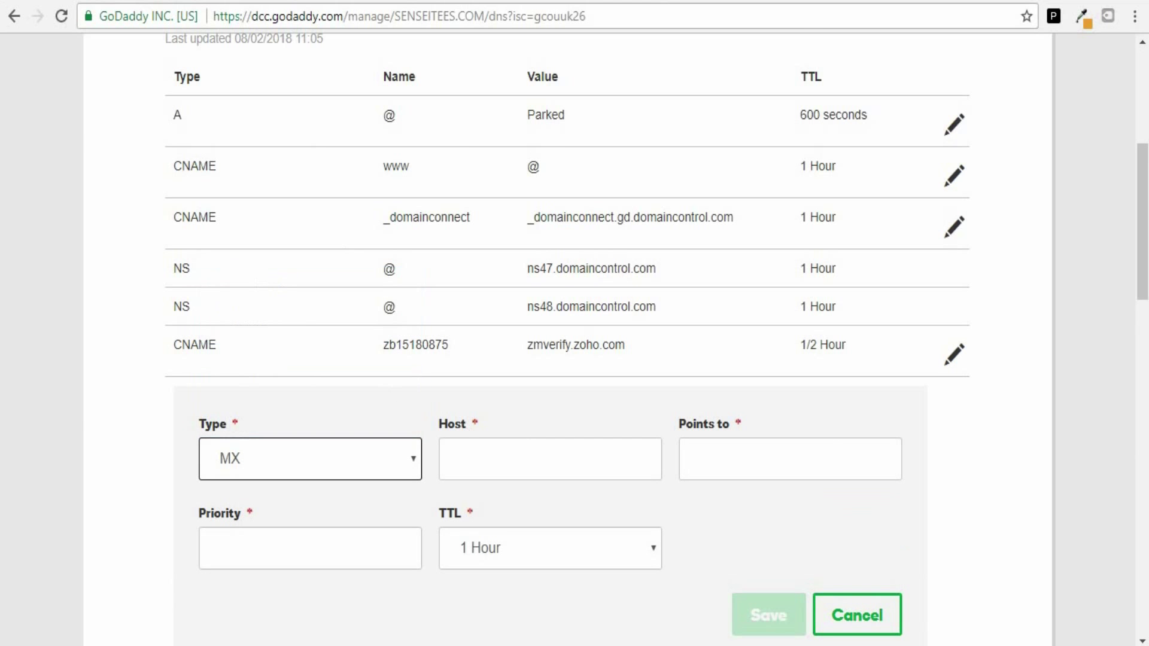
left_click(440, 2)
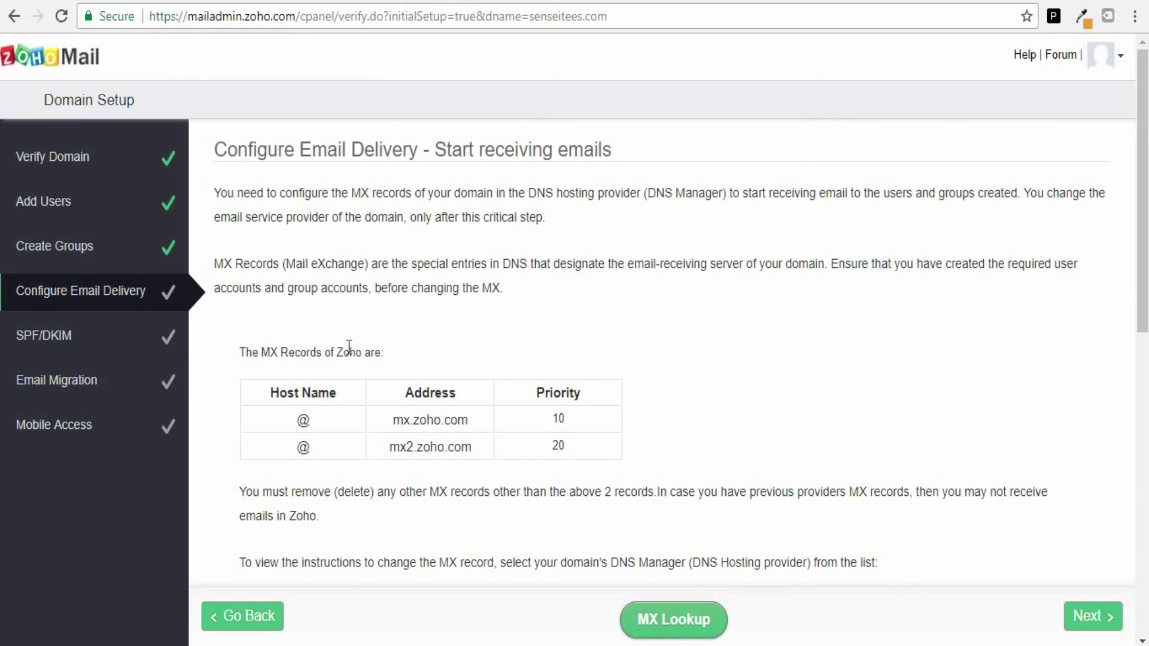
double_click(303, 421)
right_click(303, 422)
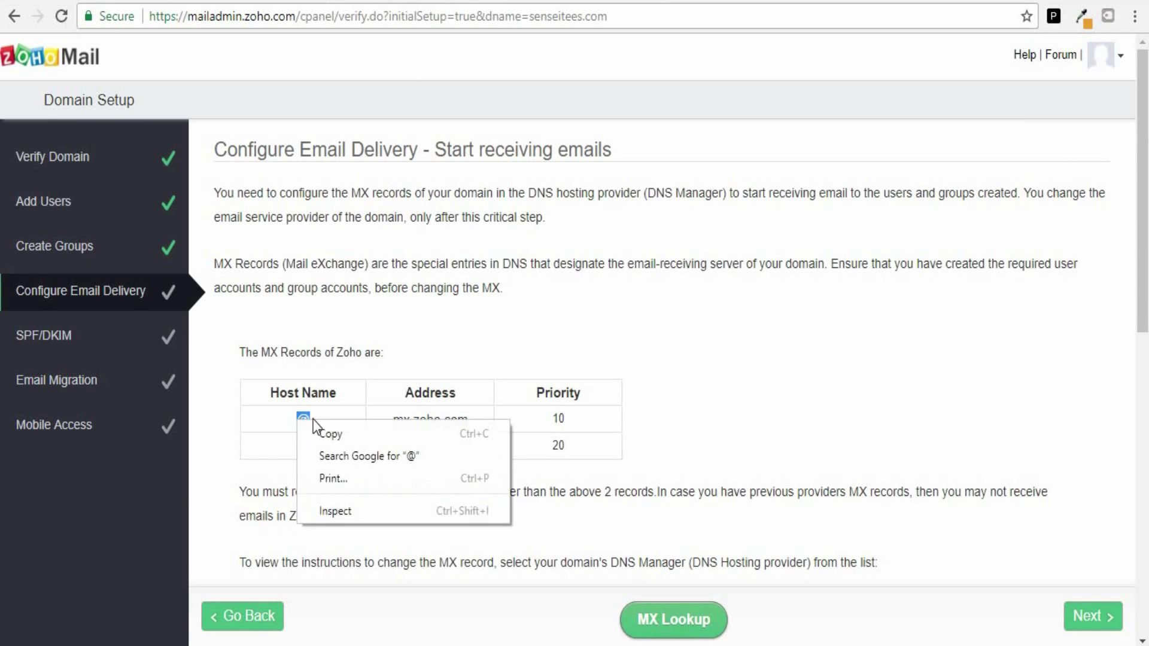
left_click(328, 434)
key("ctrl+Tab")
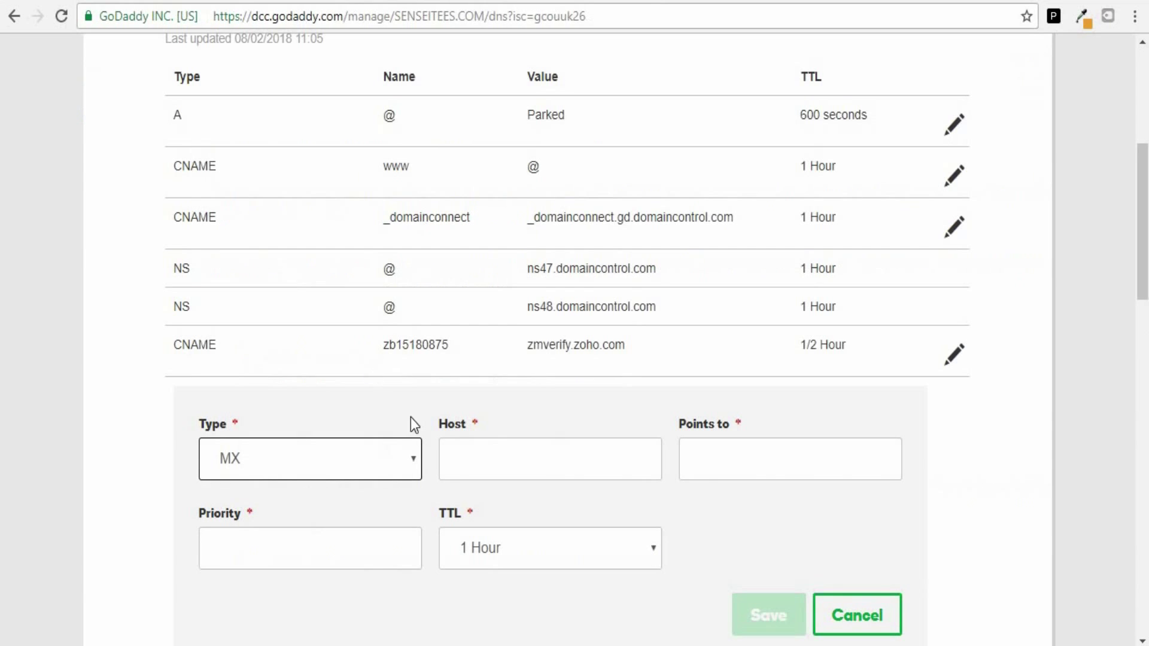
left_click(475, 459)
right_click(475, 460)
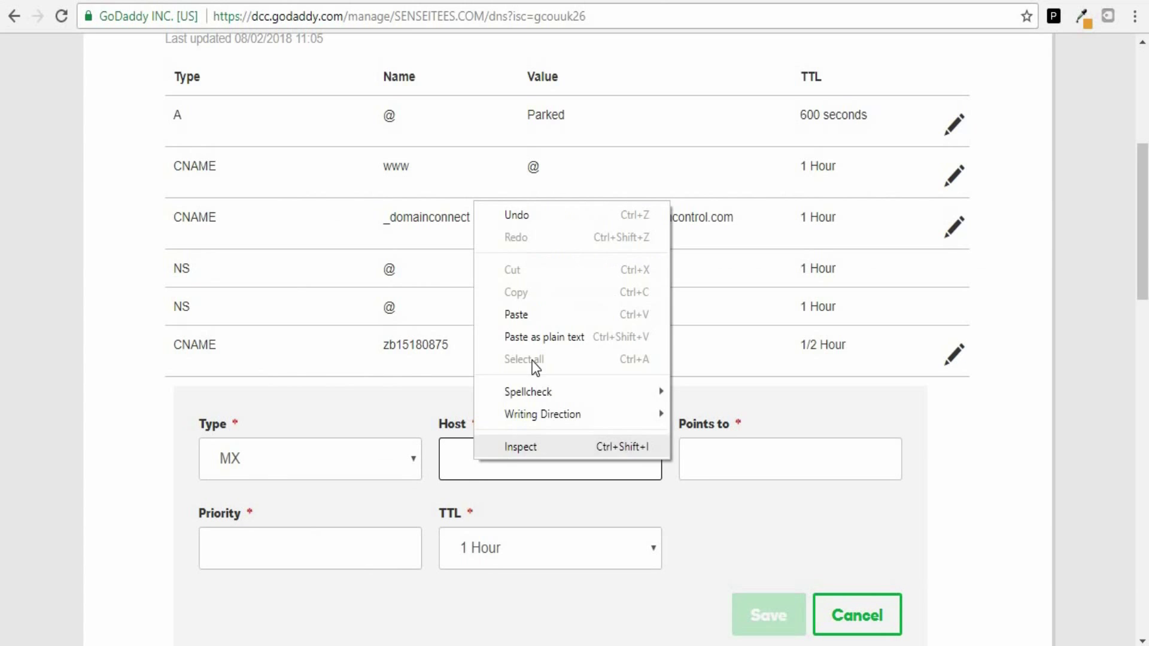
left_click(521, 315)
Step: Copy mx.zoho.com from Zoho into the record's Points to field
key("ctrl+Tab")
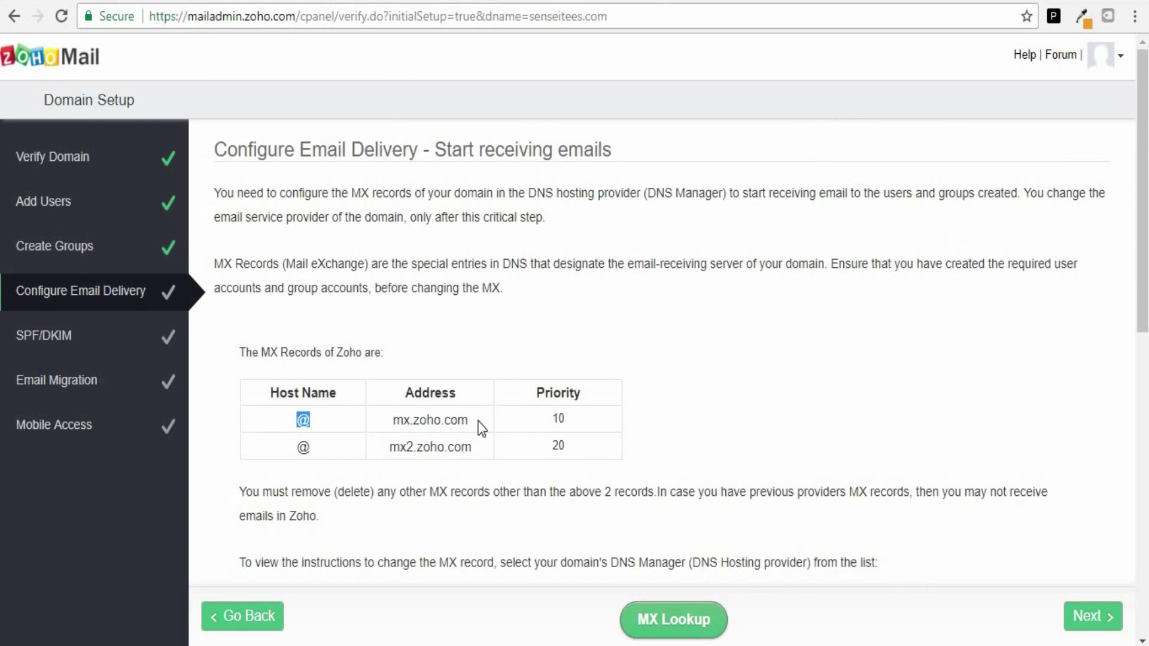
left_click_drag(471, 422, 392, 422)
right_click(425, 422)
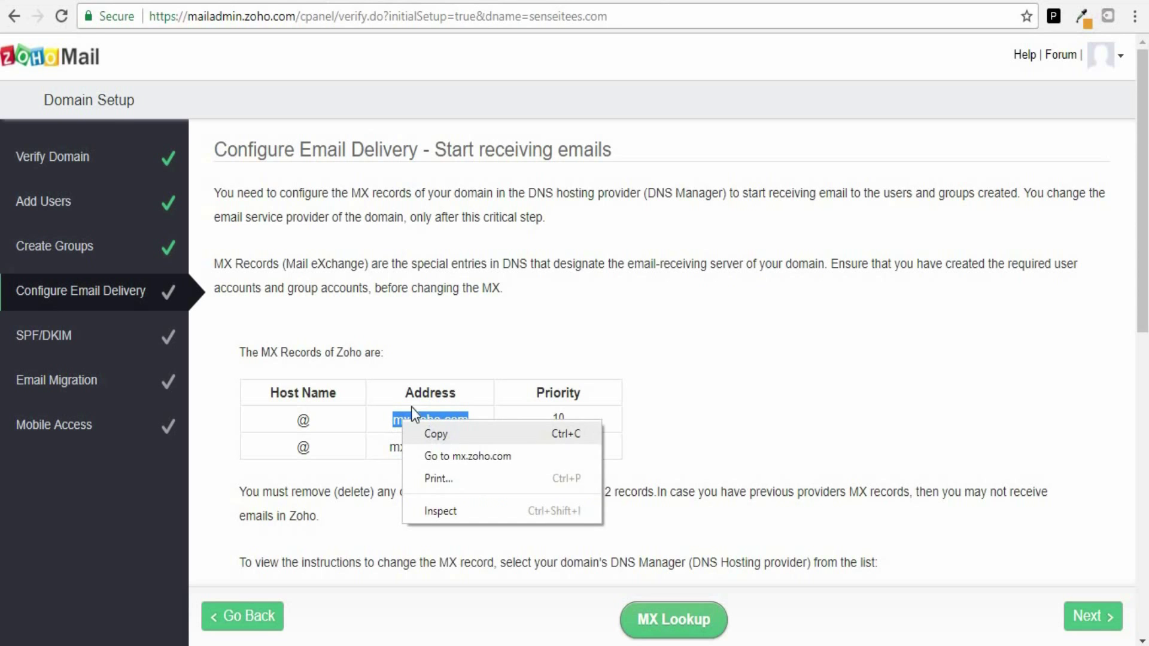
left_click(430, 426)
key("ctrl+Tab")
left_click(701, 464)
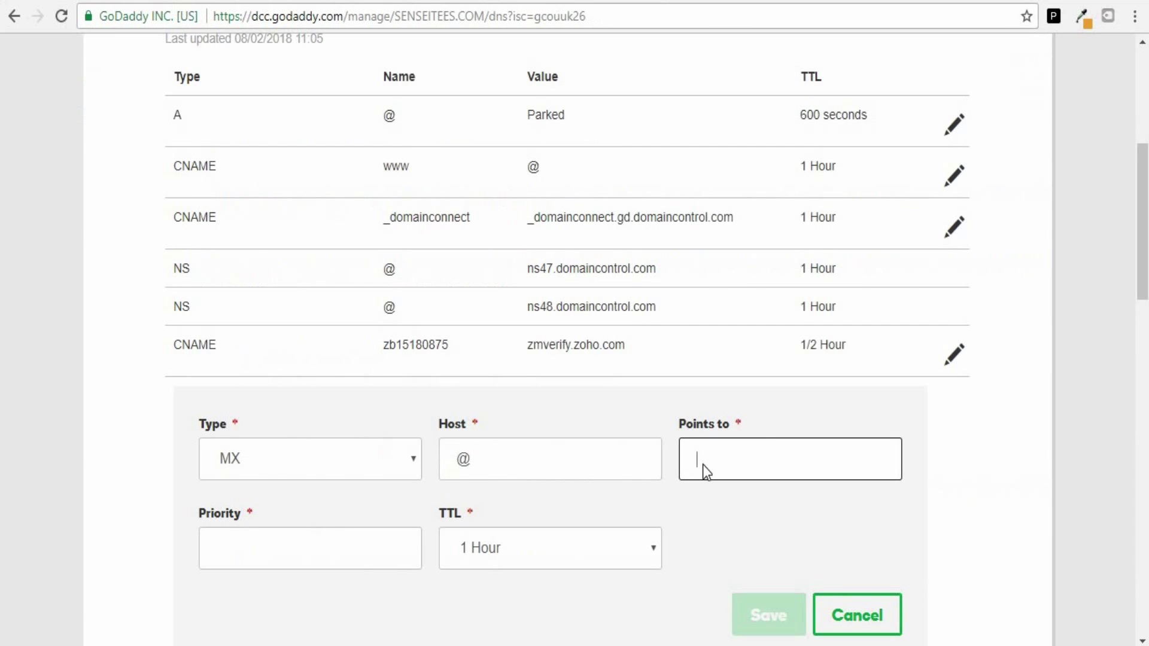
right_click(703, 465)
left_click(750, 319)
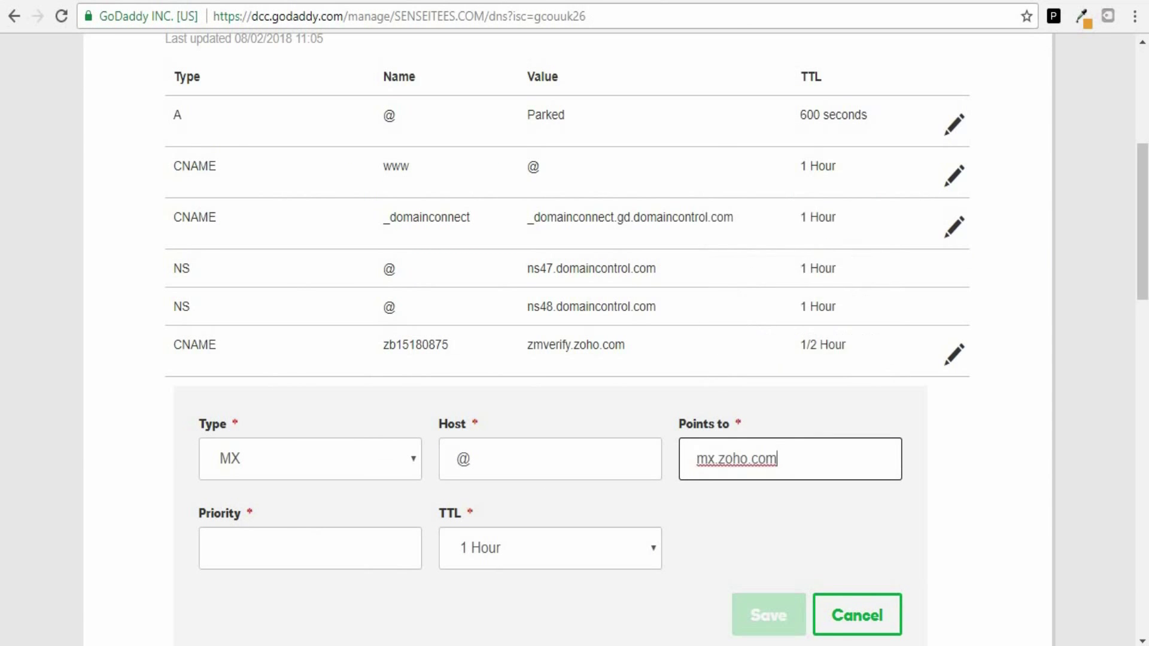
Step: Set priority 10 and a 1/2 Hour TTL, then save the MX record
key("ctrl+shift+Tab")
left_click_drag(550, 422, 566, 421)
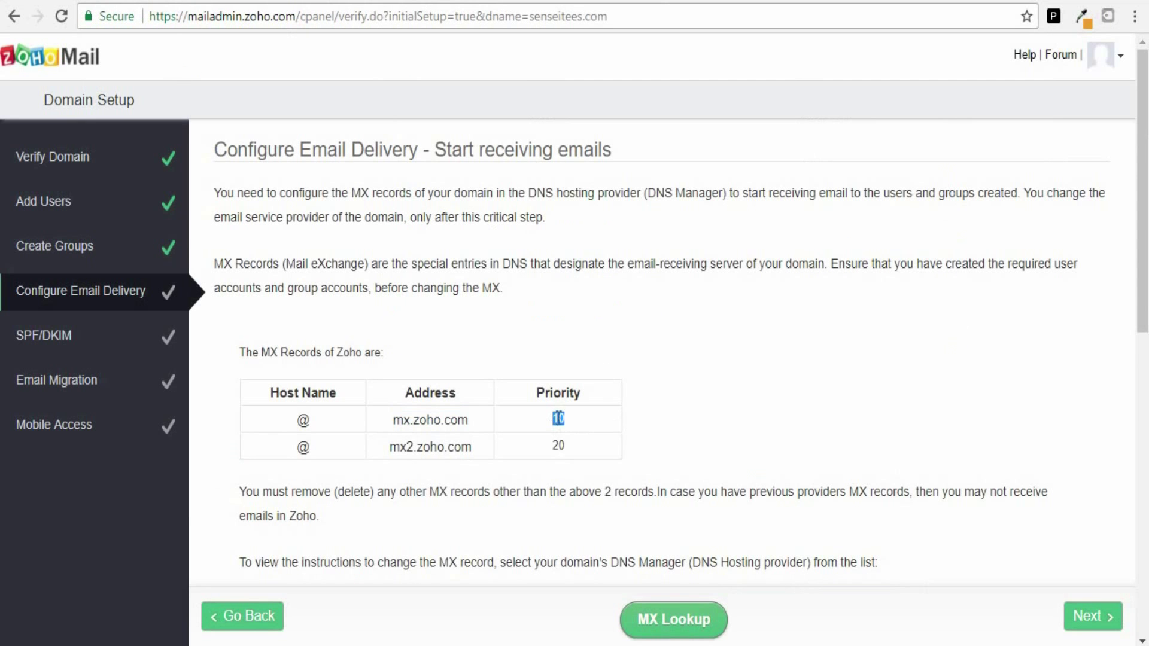
right_click(557, 419)
left_click(590, 432)
key("ctrl+Tab")
left_click(233, 546)
right_click(236, 542)
left_click(310, 390)
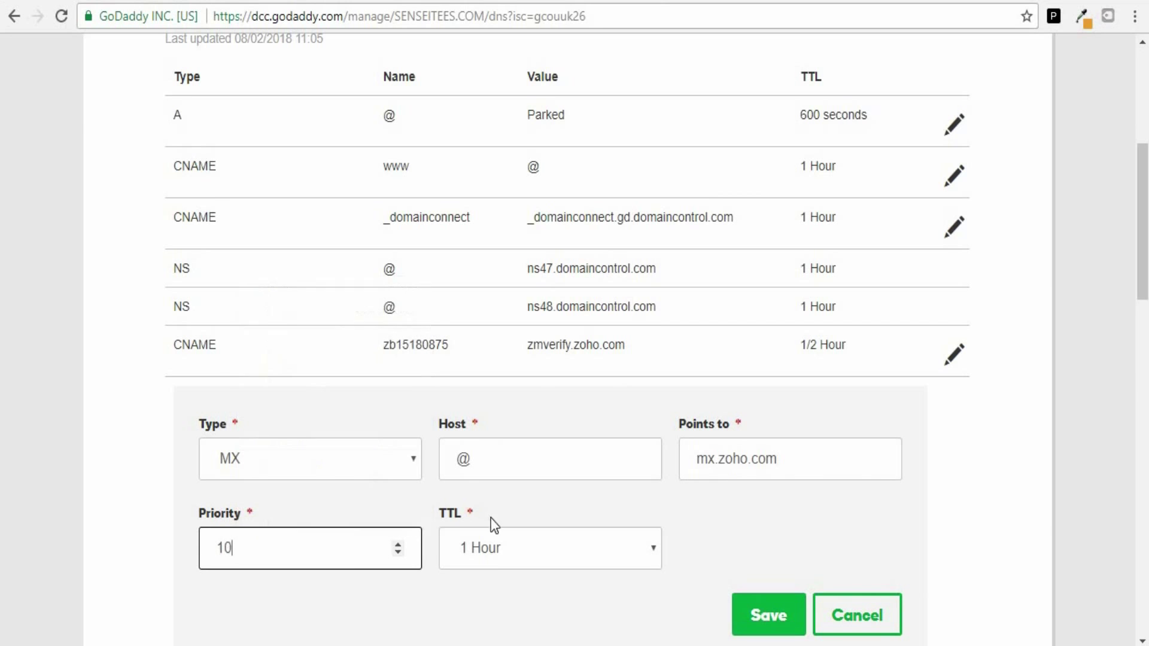
left_click(554, 549)
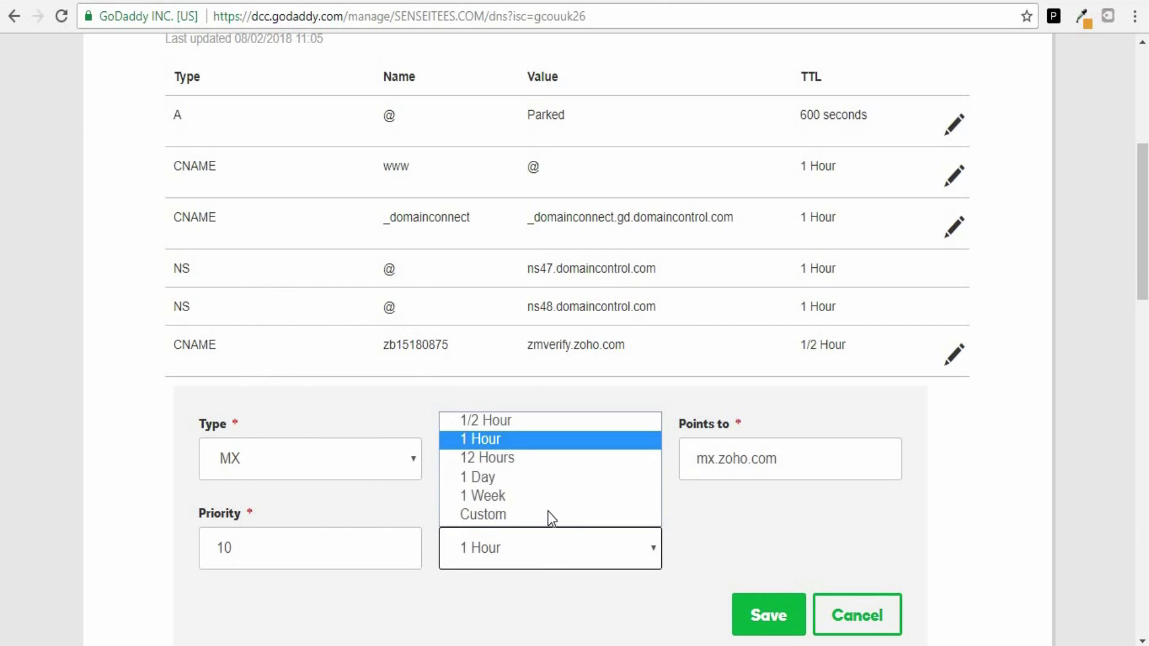
left_click(519, 425)
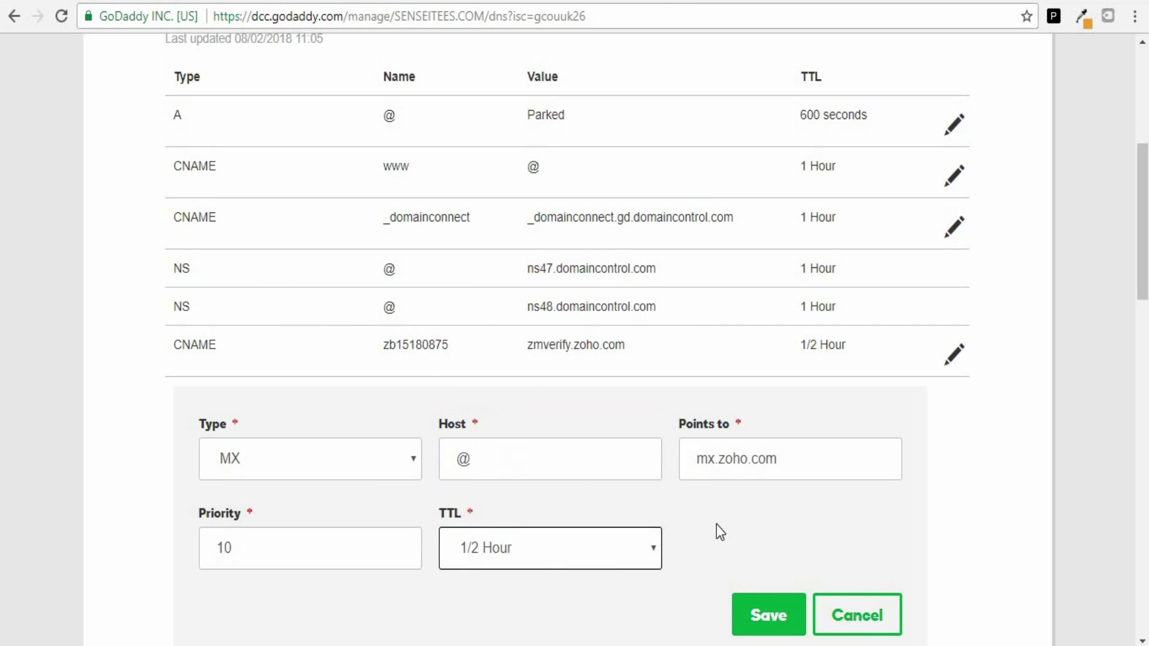
scroll(671, 497, "down", 2)
left_click(769, 521)
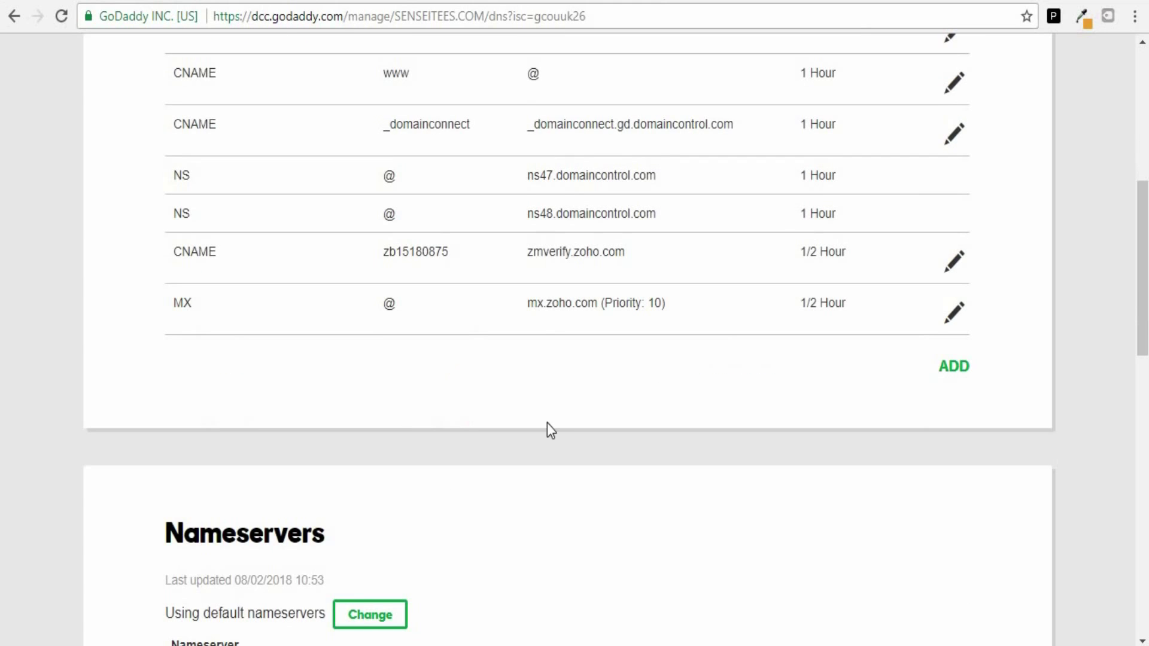
Step: Start a second MX record with host @ copied from Zoho
left_click(949, 366)
left_click(262, 414)
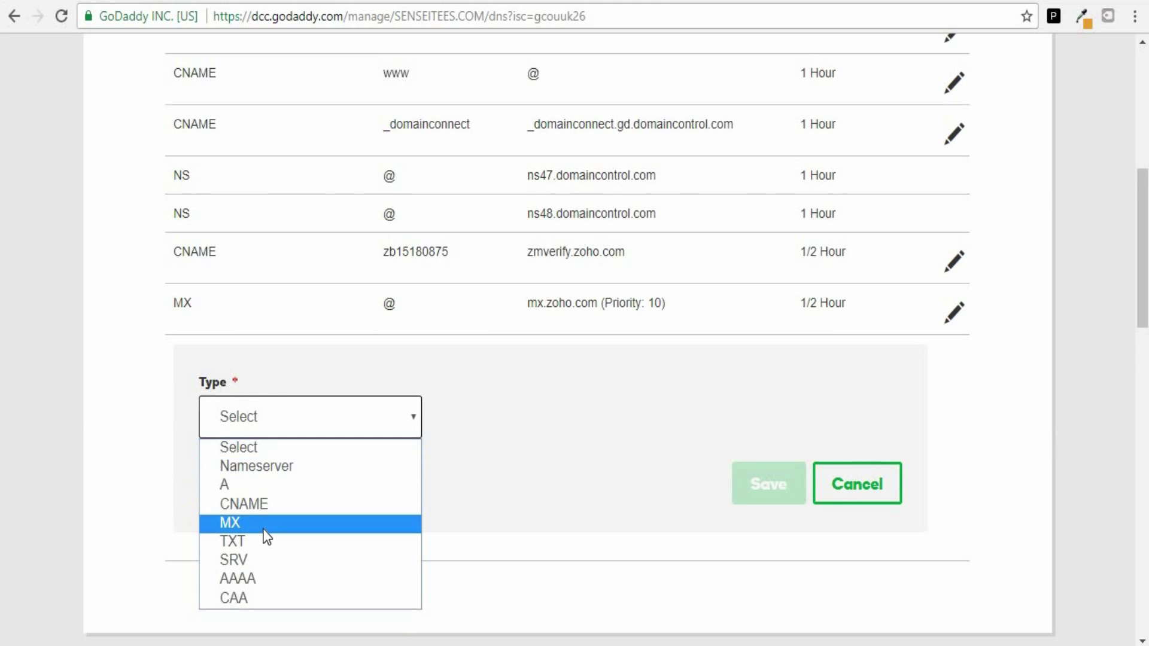
left_click(264, 526)
left_click(305, 1)
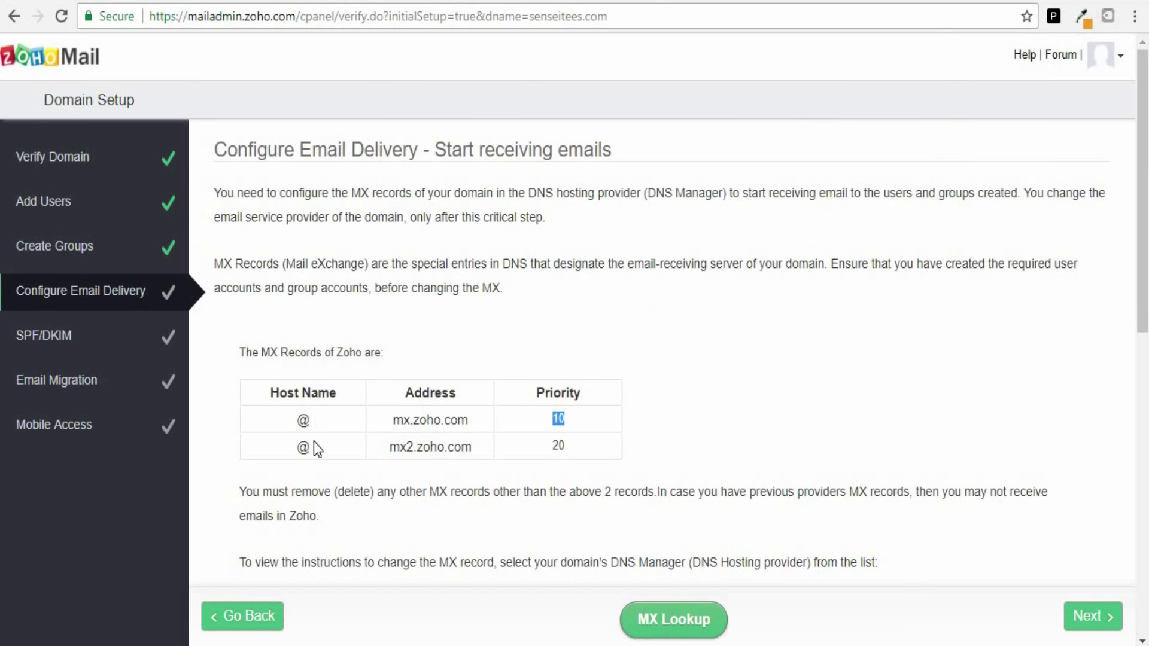
double_click(303, 446)
right_click(303, 447)
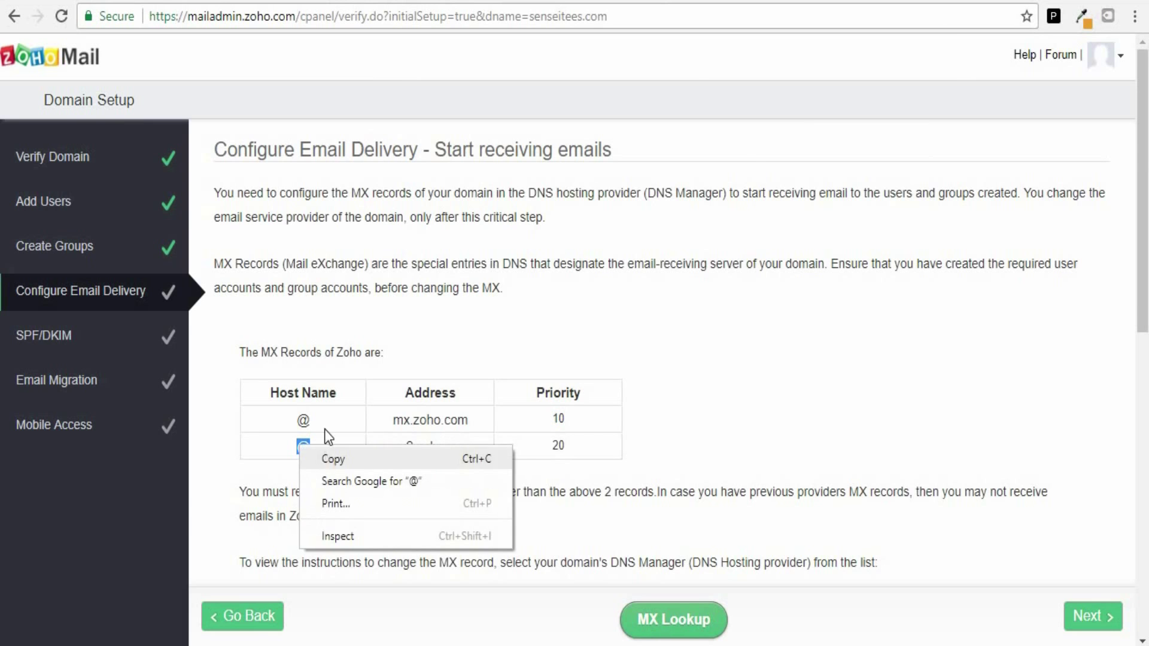
left_click(332, 455)
key("ctrl+Tab")
left_click(509, 403)
right_click(509, 403)
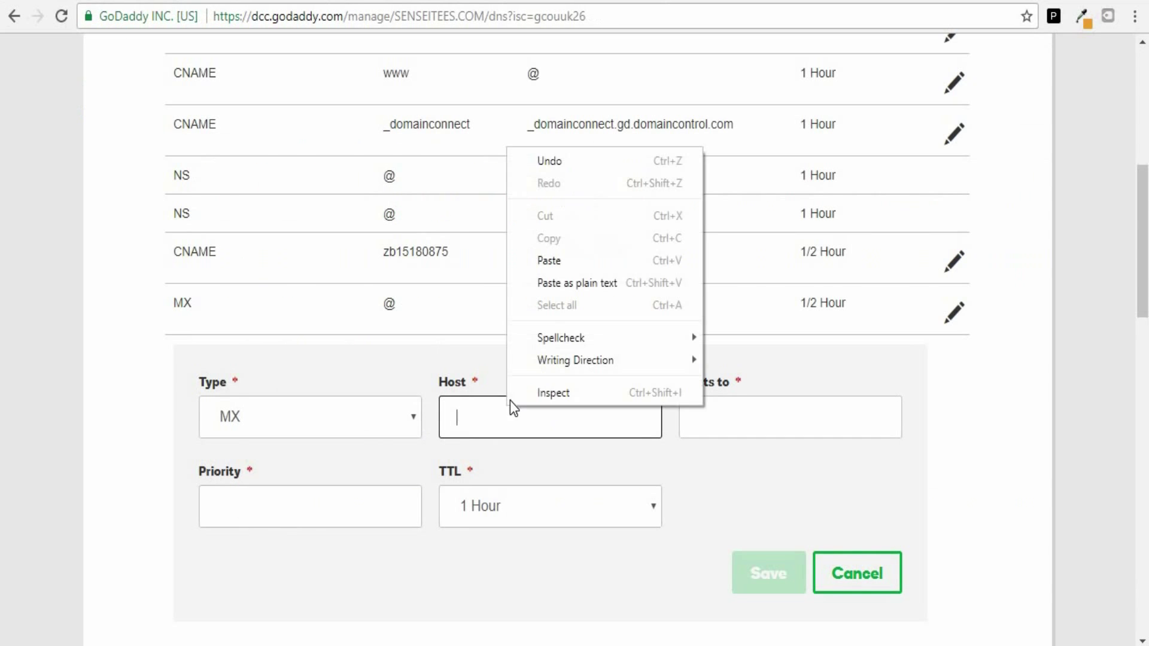
left_click(556, 260)
Step: Paste mx2.zoho.com as the second record's Points to value
key("ctrl+Tab")
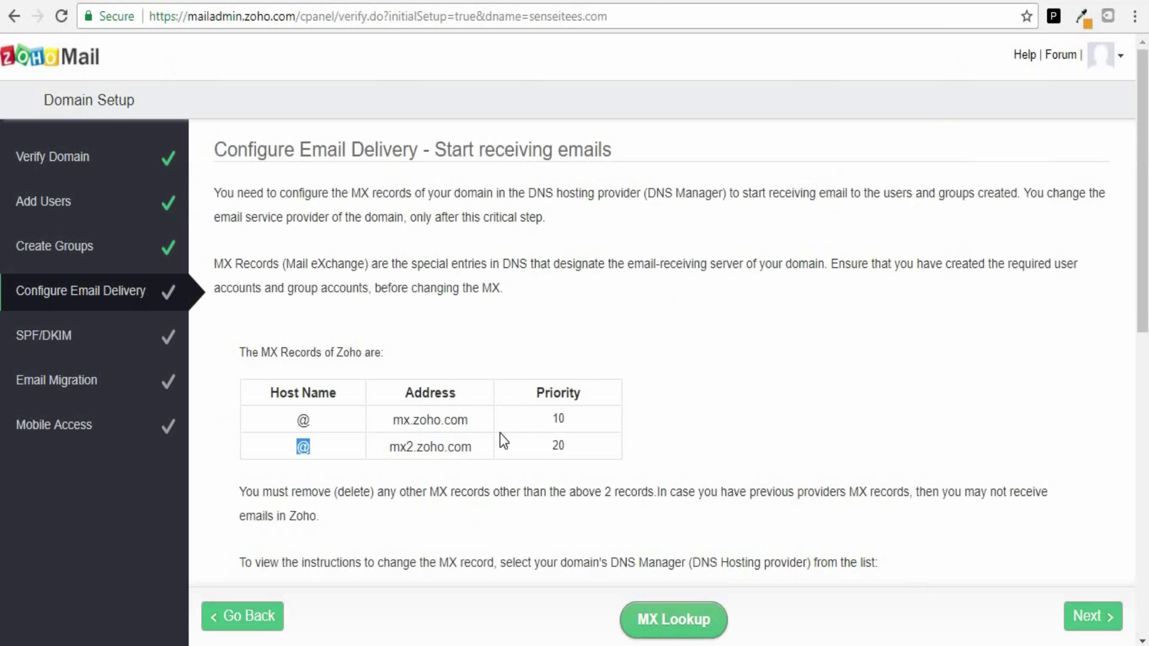
left_click_drag(473, 447, 389, 449)
right_click(398, 448)
left_click(428, 462)
key("ctrl+Tab")
left_click(737, 419)
right_click(736, 419)
left_click(792, 273)
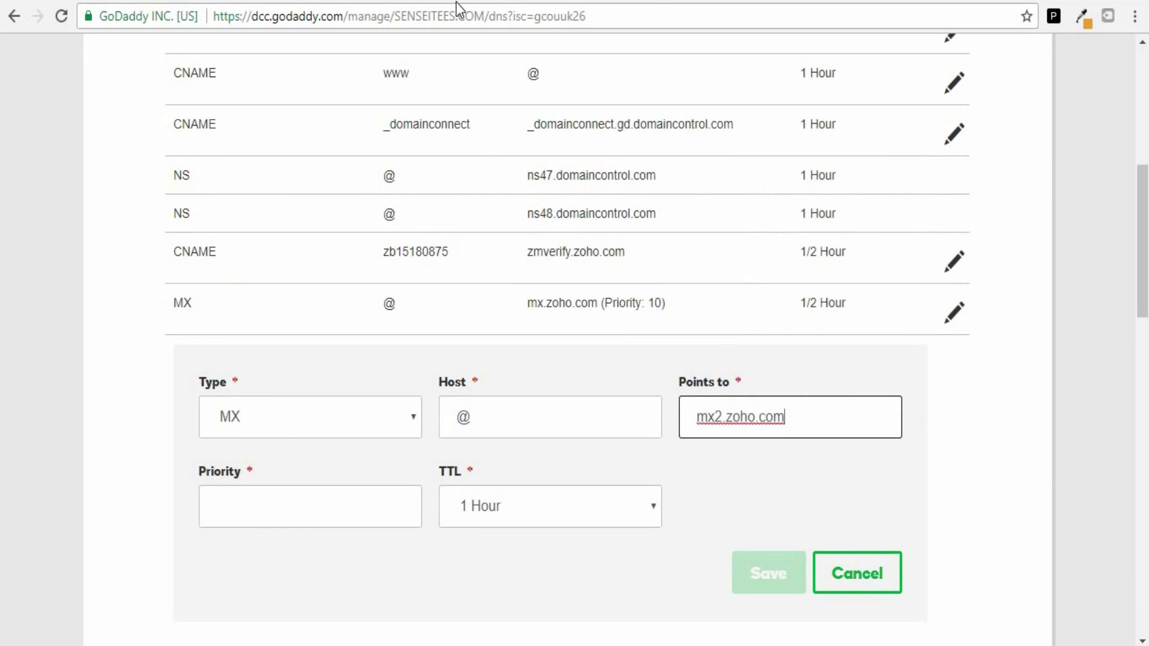
Step: Set priority 20 and a 1/2 Hour TTL, then save the second MX record
key("ctrl+Tab")
double_click(557, 447)
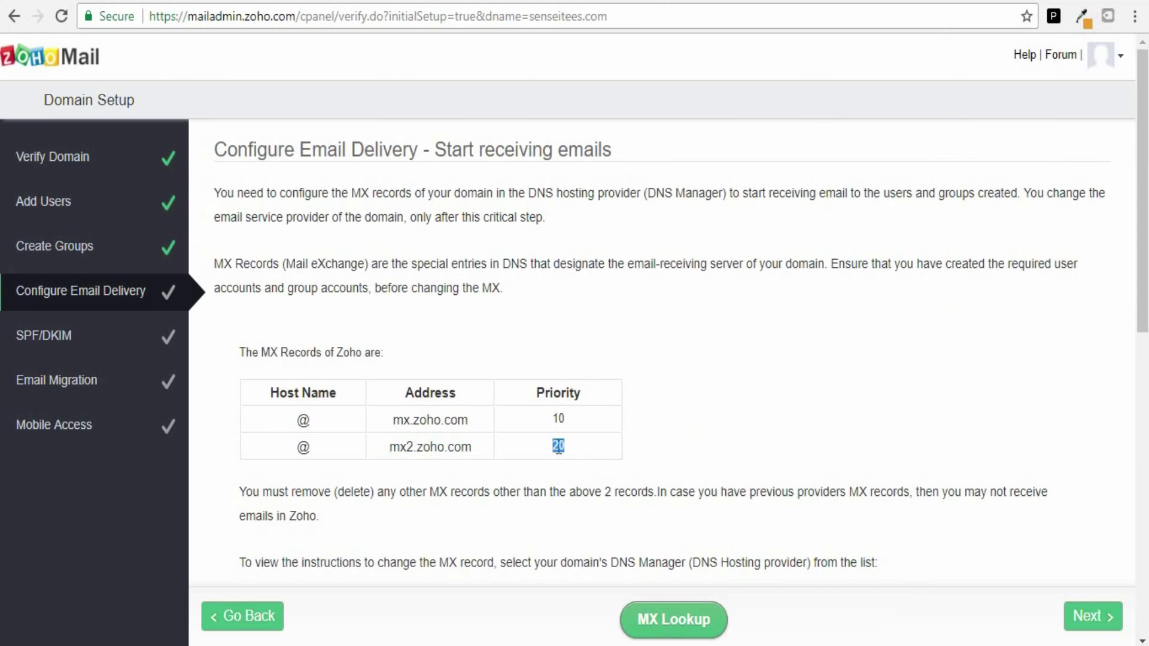
right_click(557, 446)
left_click(563, 461)
key("ctrl+Tab")
left_click(314, 500)
right_click(313, 501)
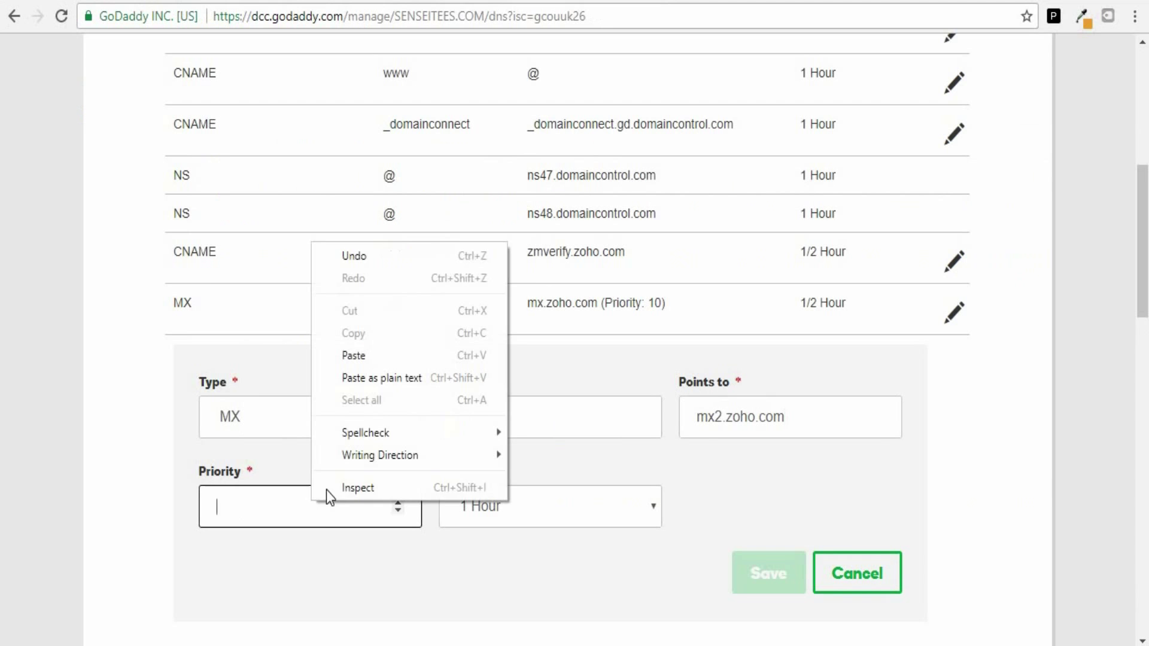
left_click(358, 355)
left_click(490, 503)
left_click(502, 536)
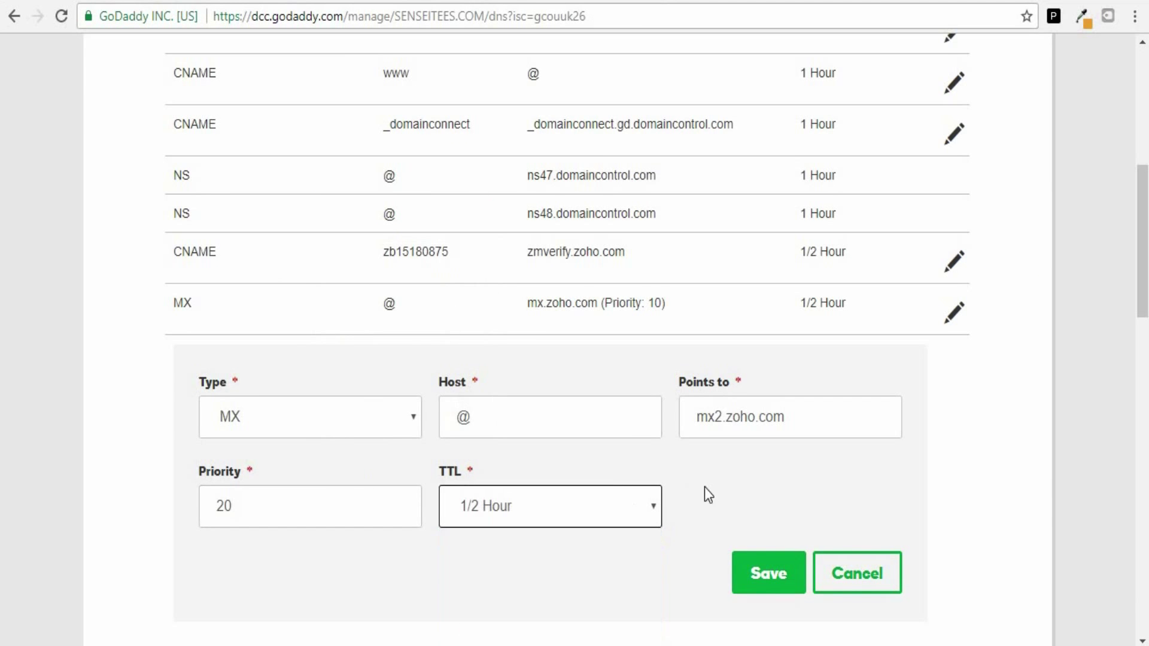
left_click(764, 561)
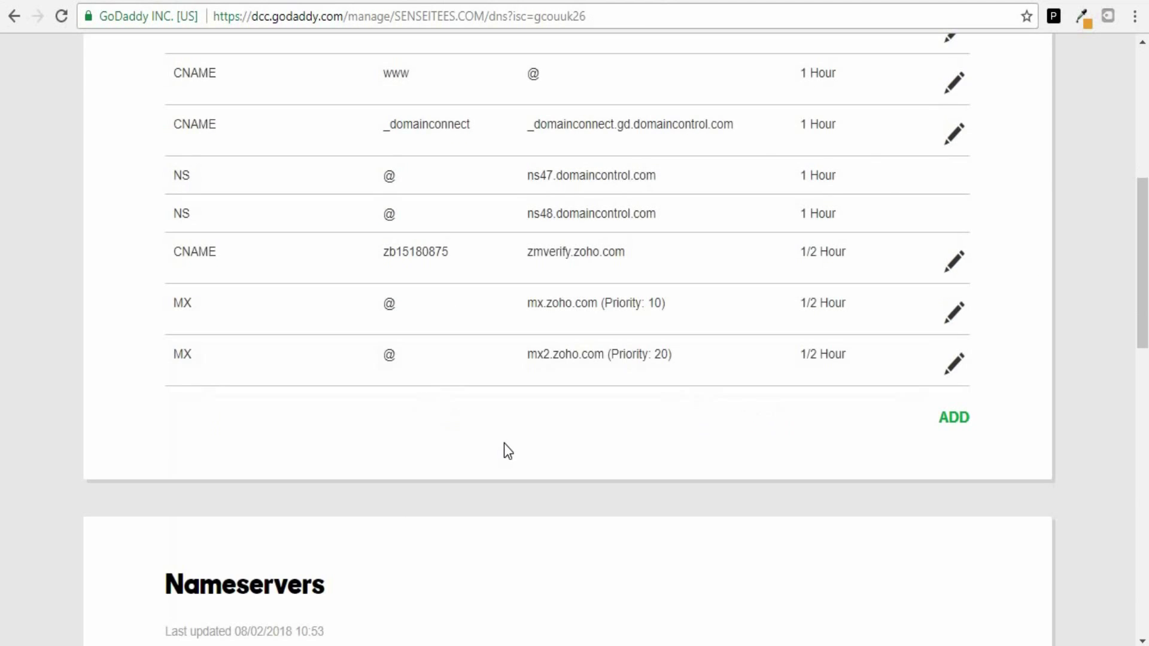
key("ctrl+Tab")
Step: Run MX Lookup confirming mx.zoho.com (10) and mx2.zoho.com (20), then continue to SPF/DKIM
left_click(721, 304)
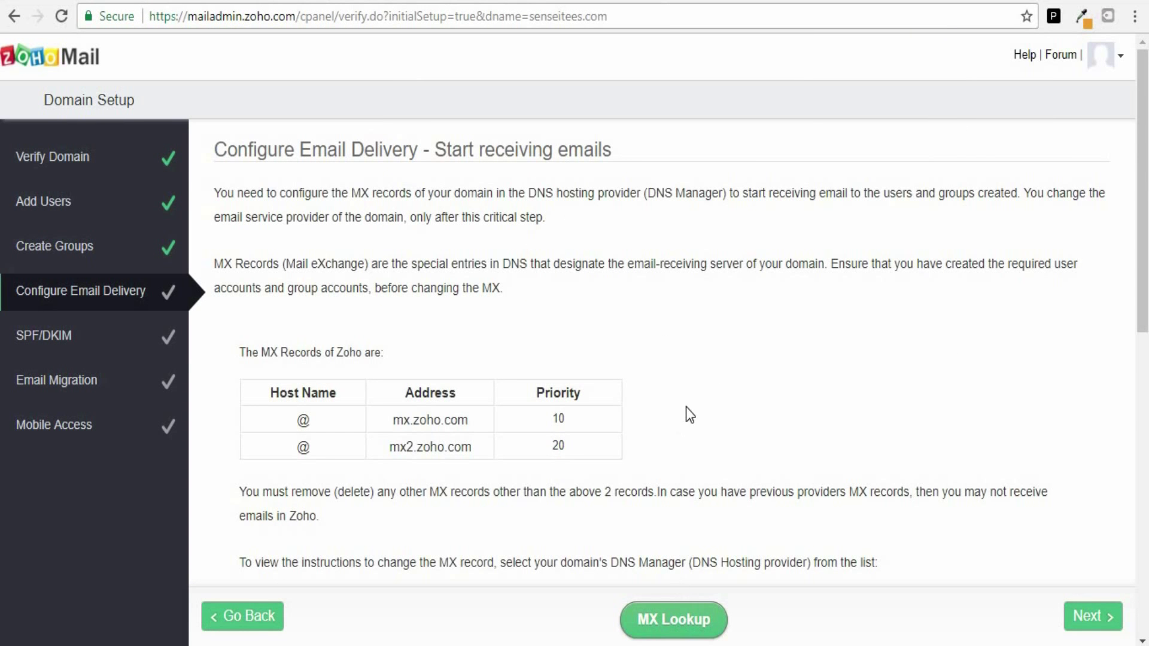
scroll(686, 407, "down", 3)
scroll(686, 393, "up", 2)
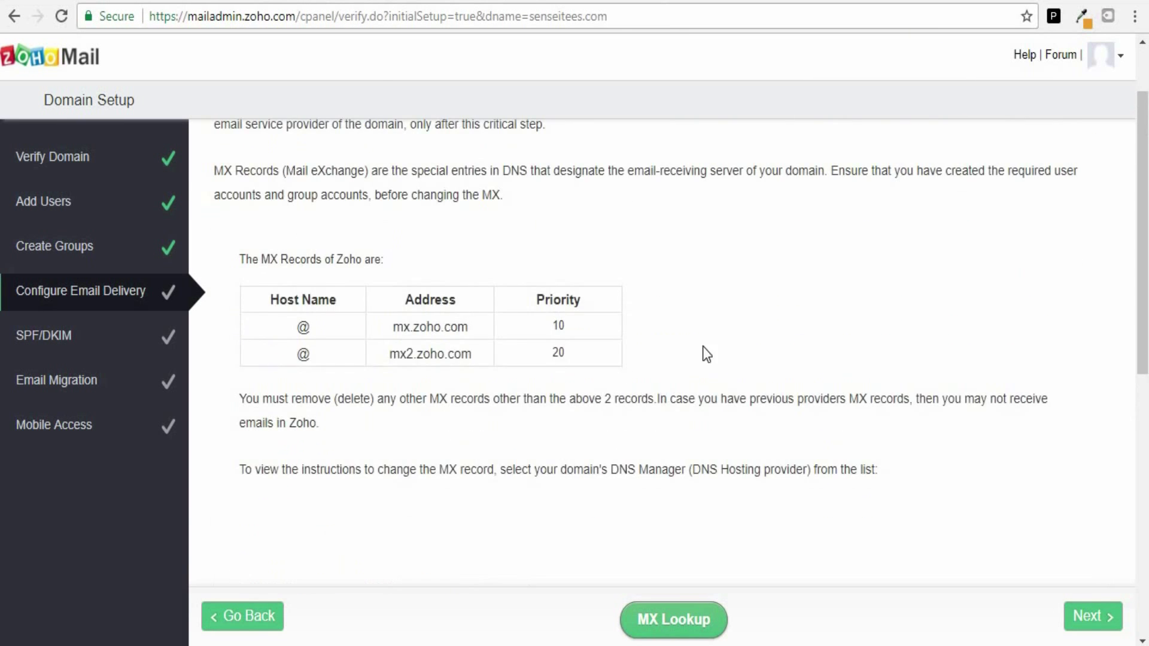
scroll(713, 362, "up", 2)
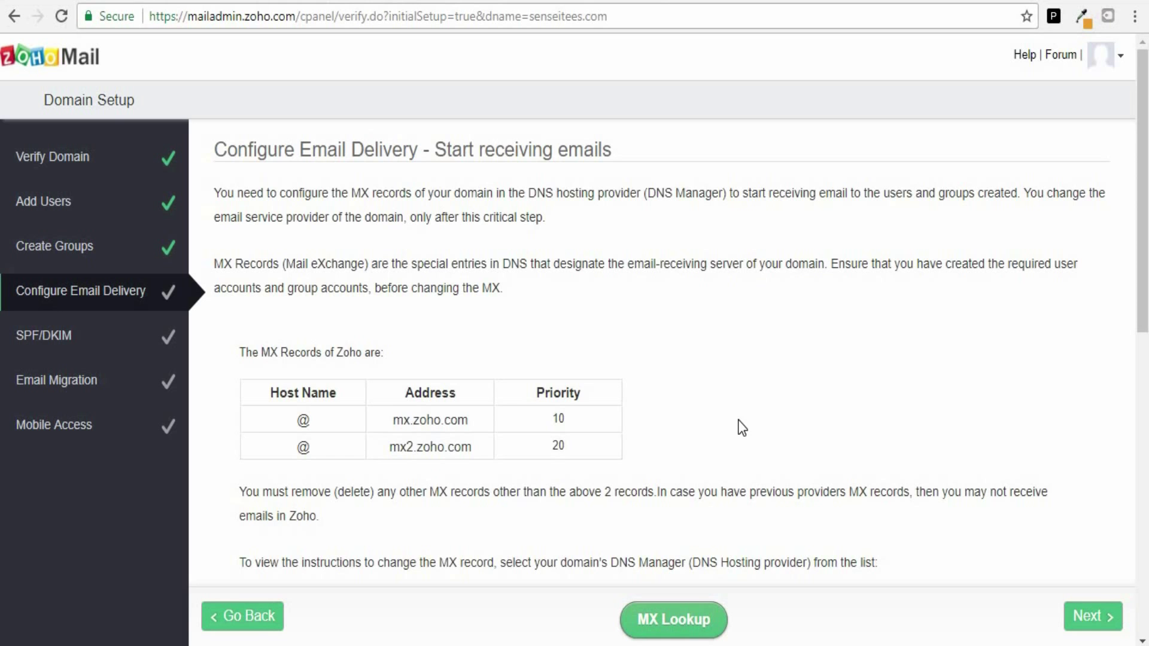
scroll(707, 443, "down", 2)
left_click(689, 622)
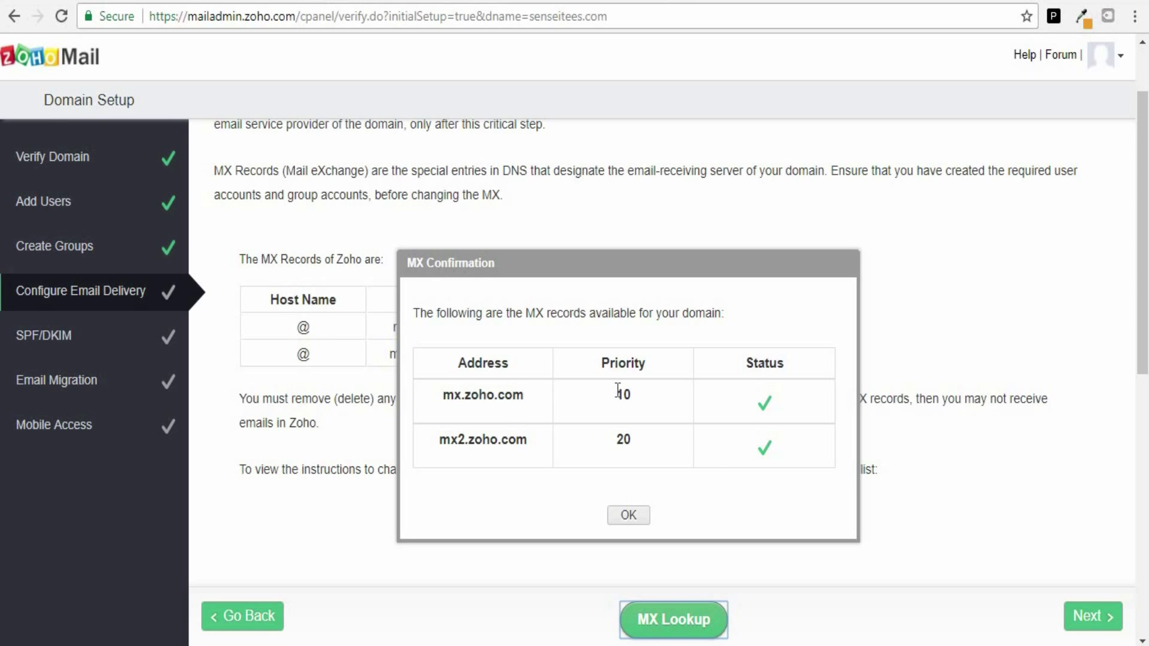
left_click(627, 517)
left_click(1109, 616)
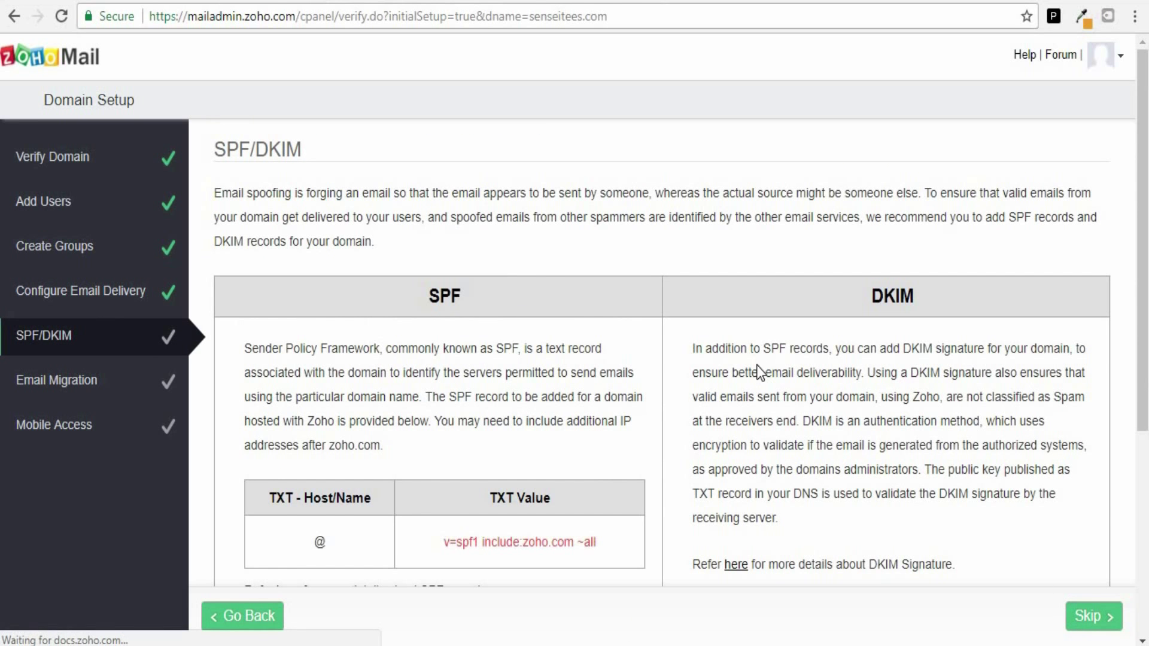
Step: Skip SPF/DKIM, Email Migration and Mobile Access, then go to Zoho Workplace
left_click(1101, 623)
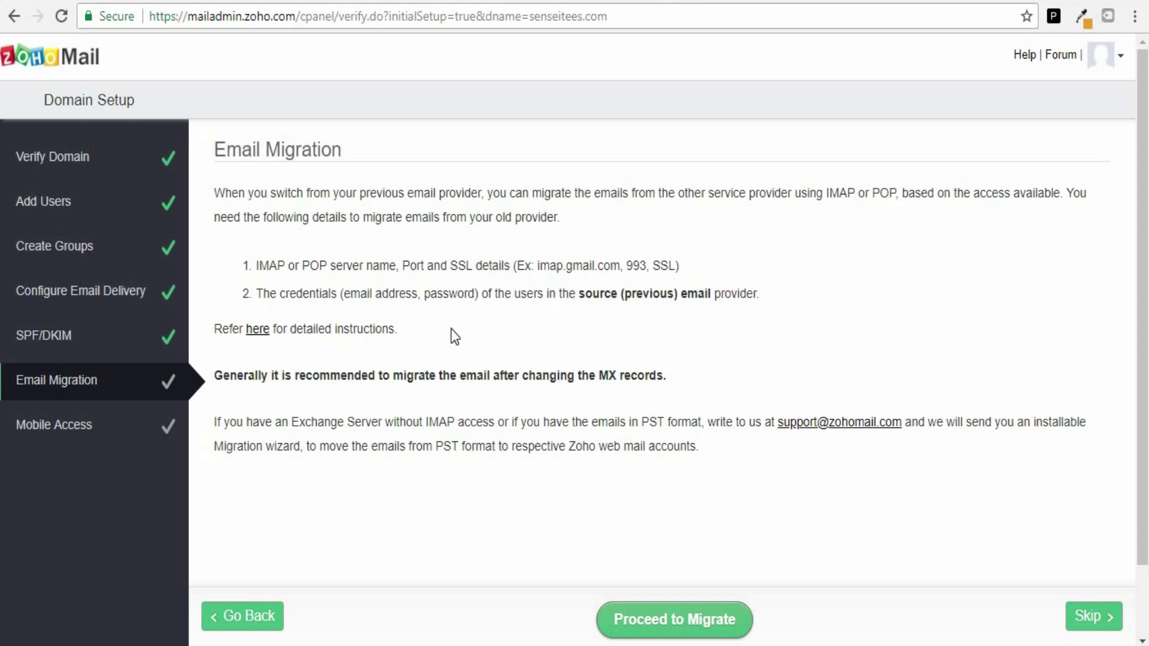
left_click(1090, 618)
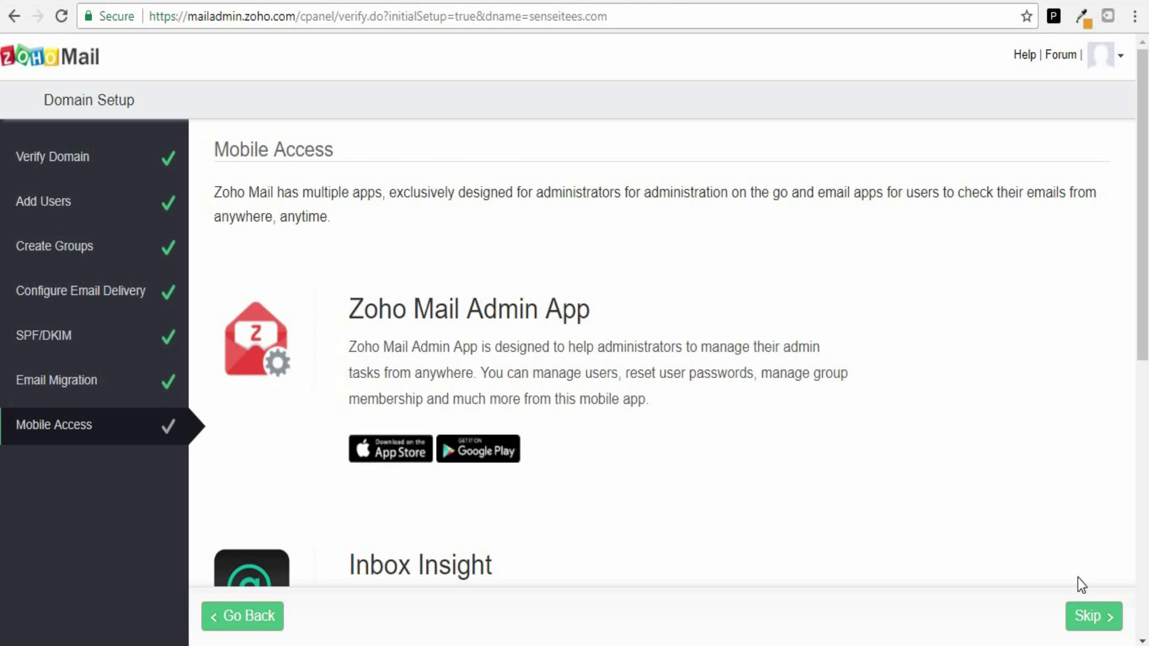
left_click(1091, 624)
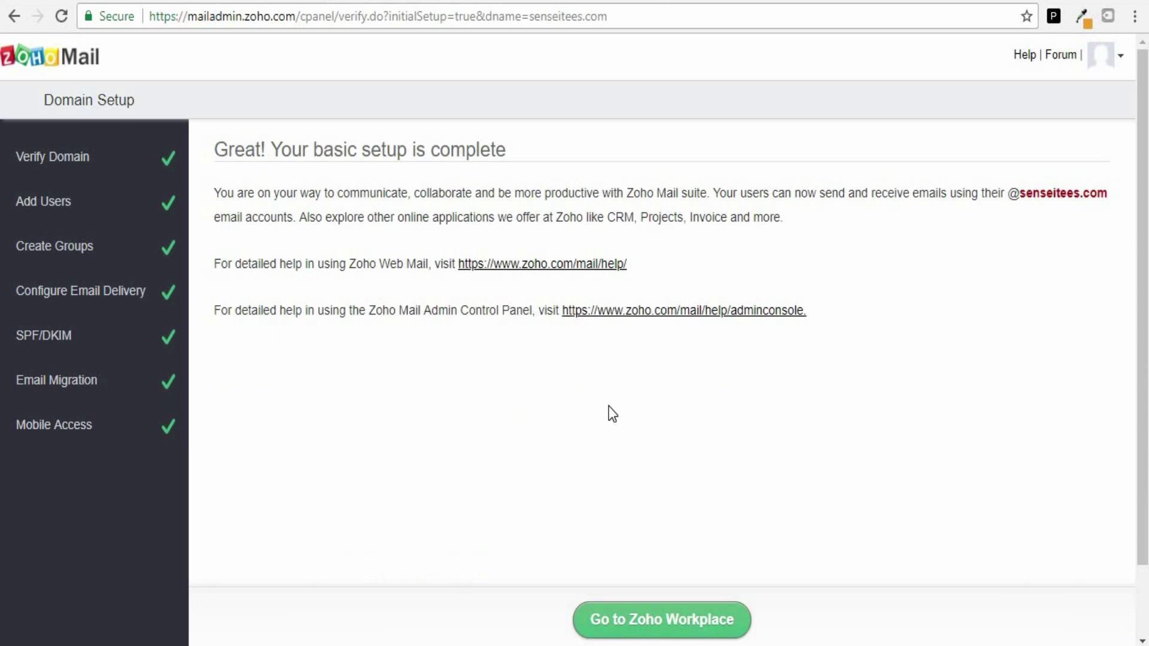
left_click(652, 622)
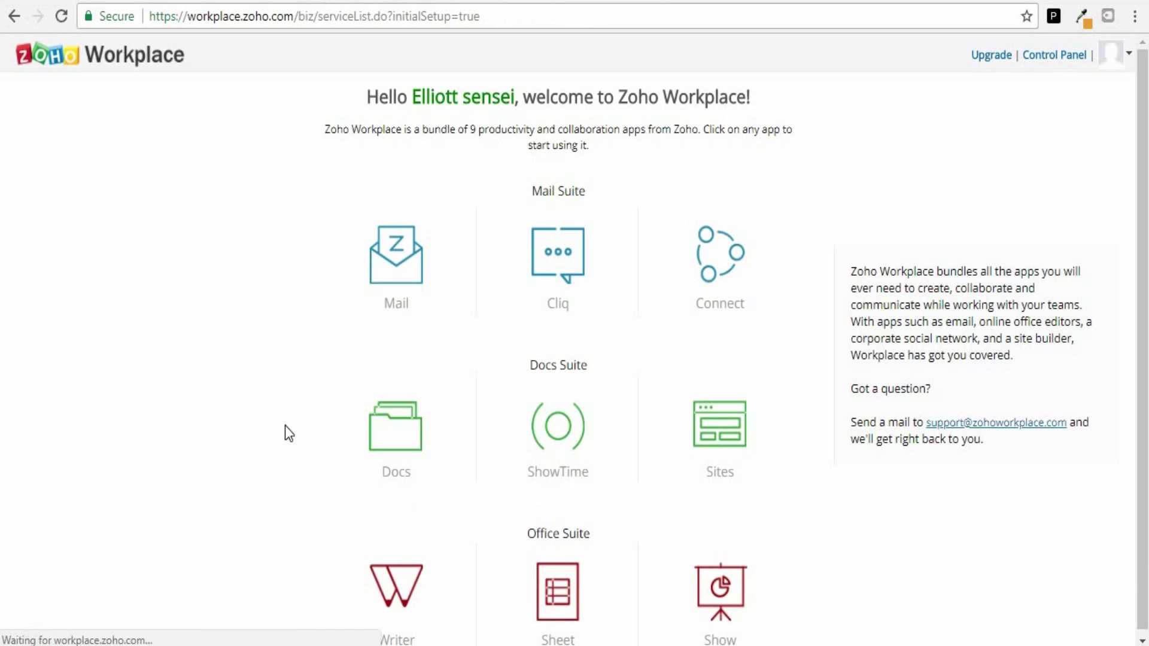
Step: Open Zoho Mail, postpone the spotlight tour, and expand both welcome messages
left_click(399, 275)
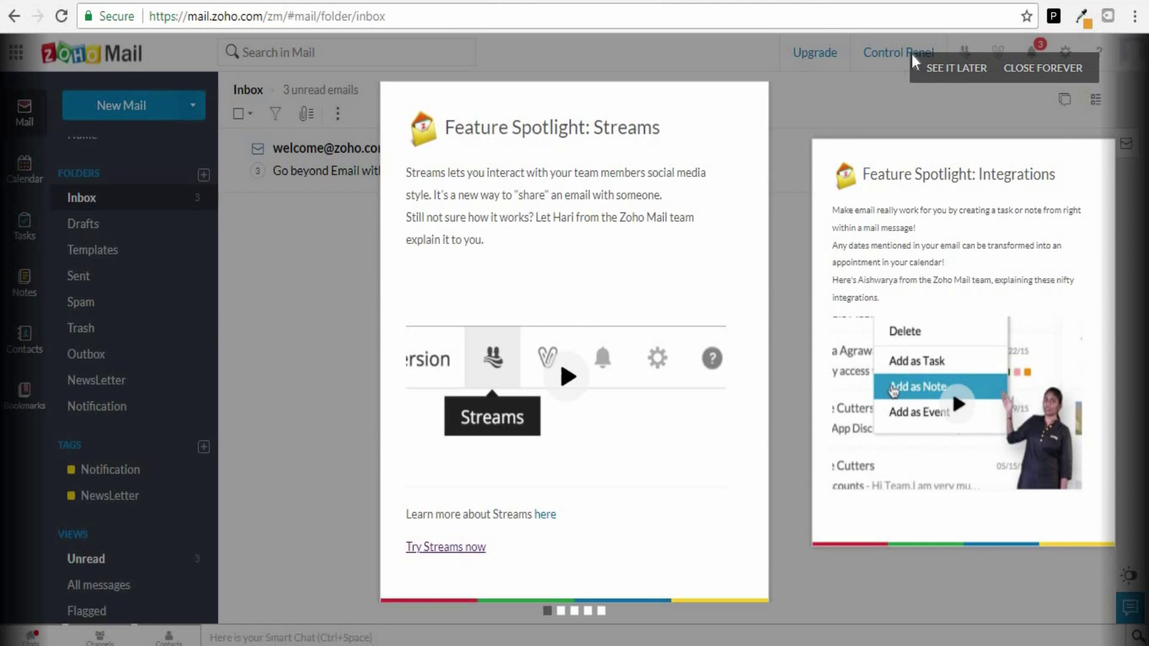
left_click(941, 67)
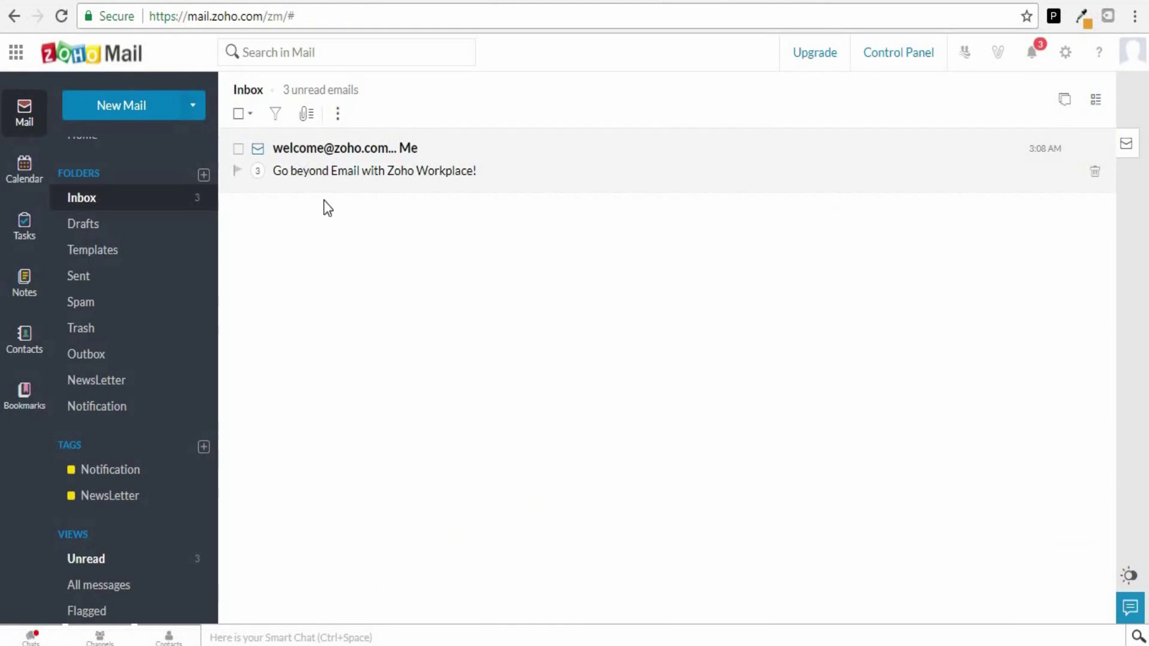
left_click(313, 171)
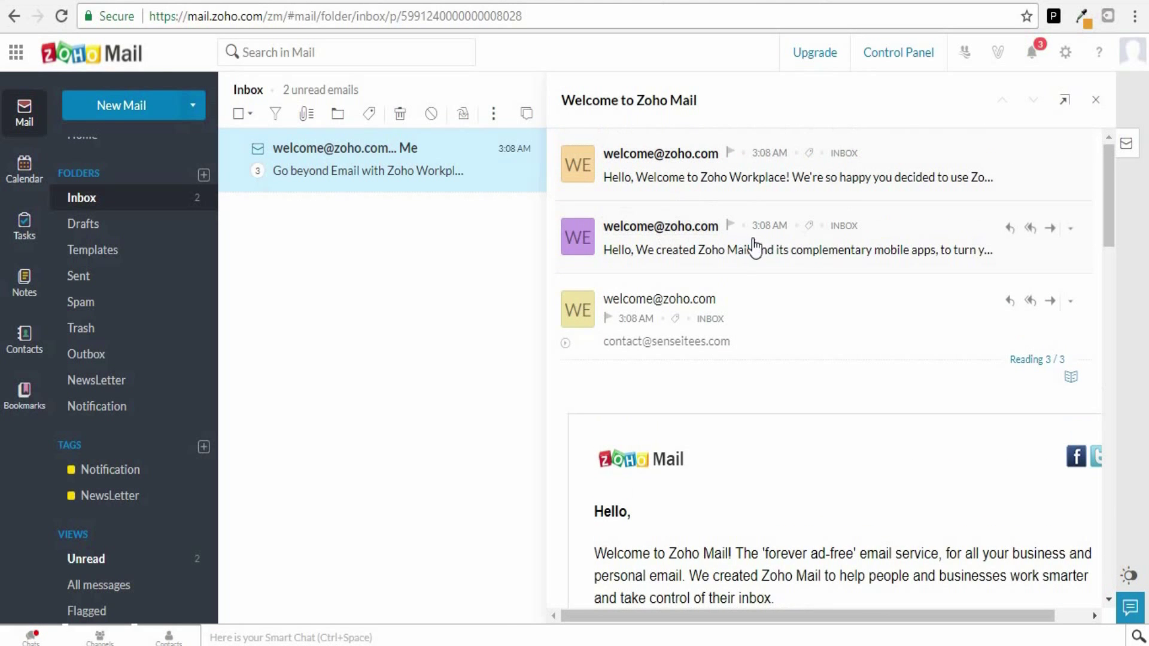
left_click(759, 238)
left_click(634, 186)
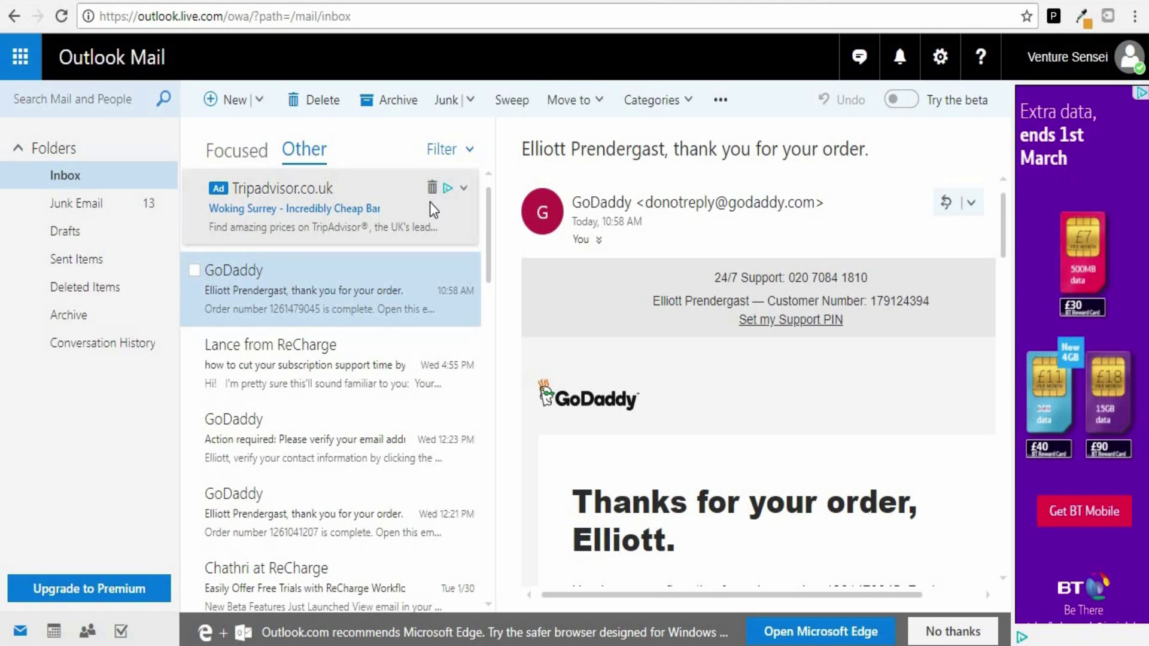
Step: Email the new senseitees.com contact address with subject 'Test Email' and body 'Sending Test'
left_click(214, 101)
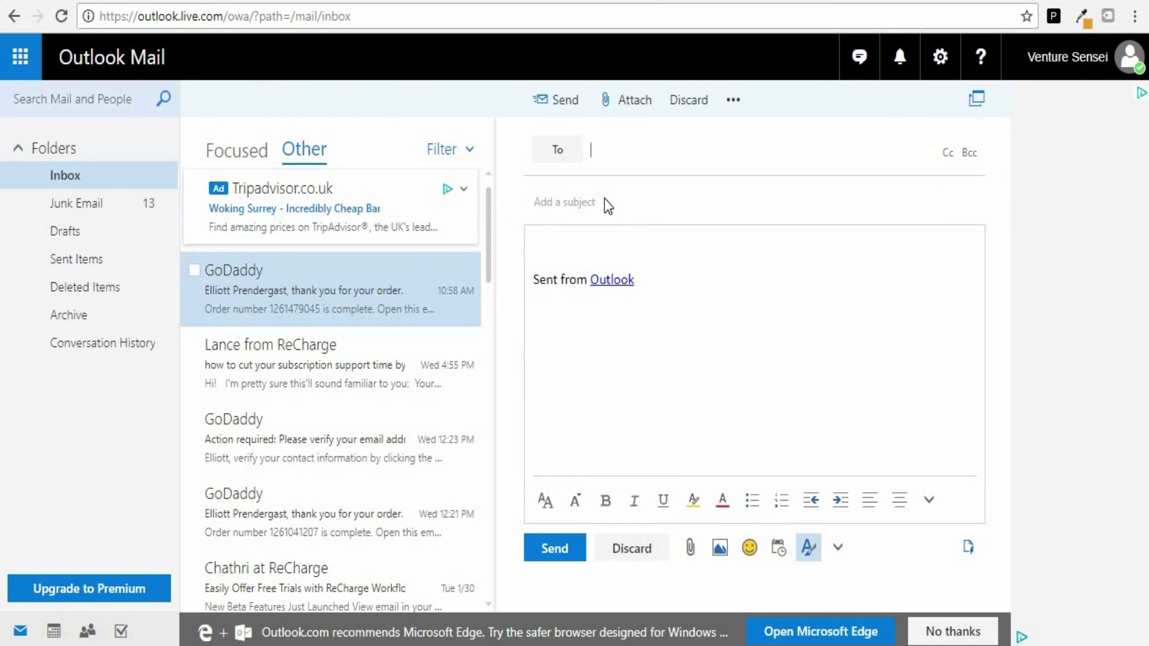
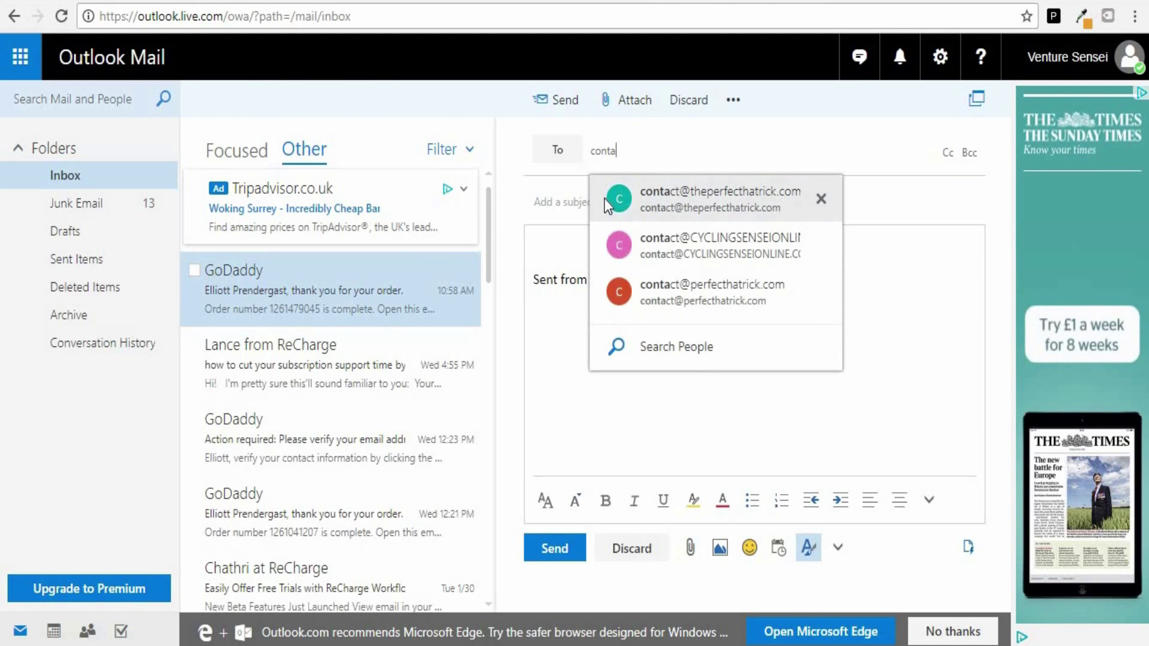
key("Return")
left_click(605, 199)
type("Test Email")
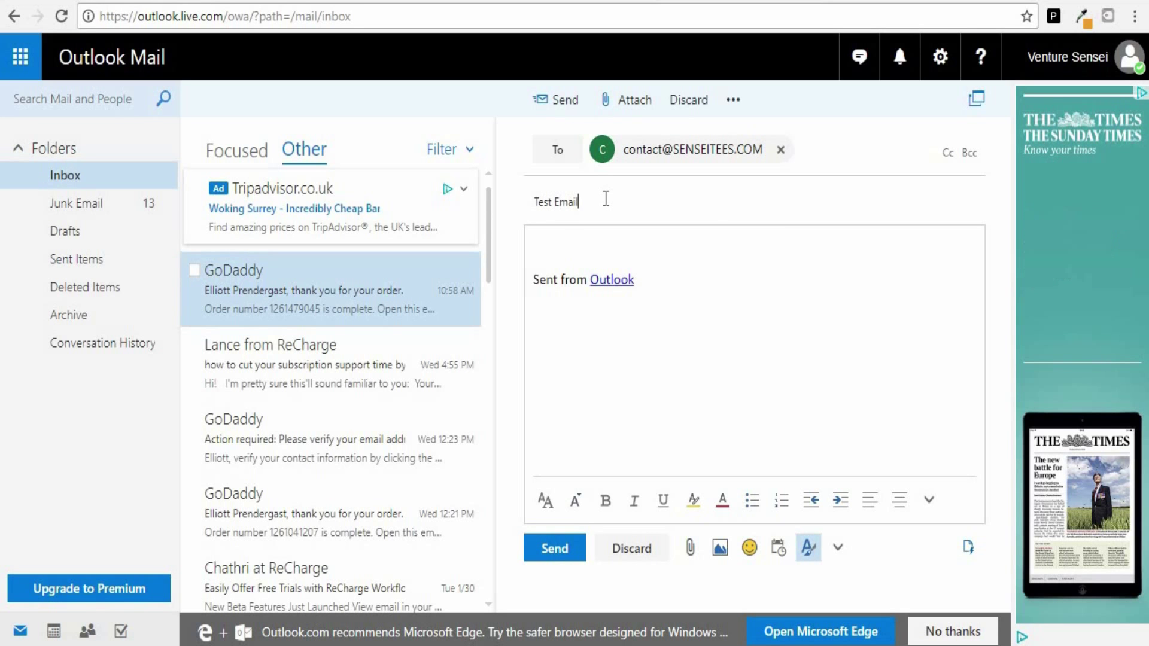
left_click(571, 246)
type("Sending Test")
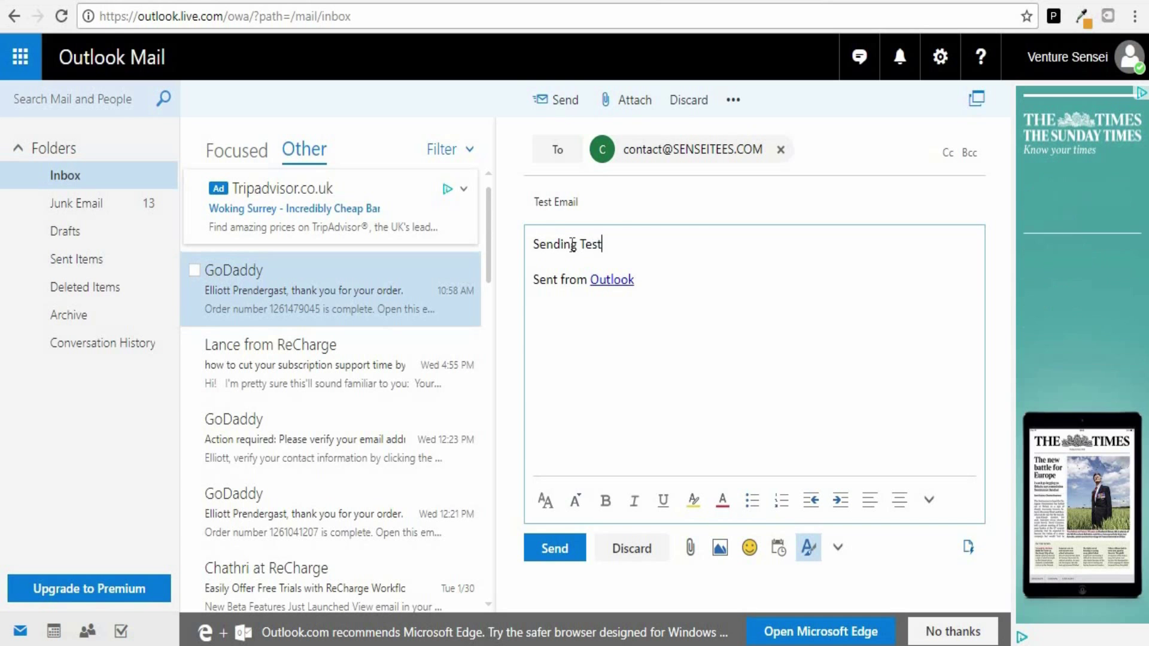
left_click(561, 103)
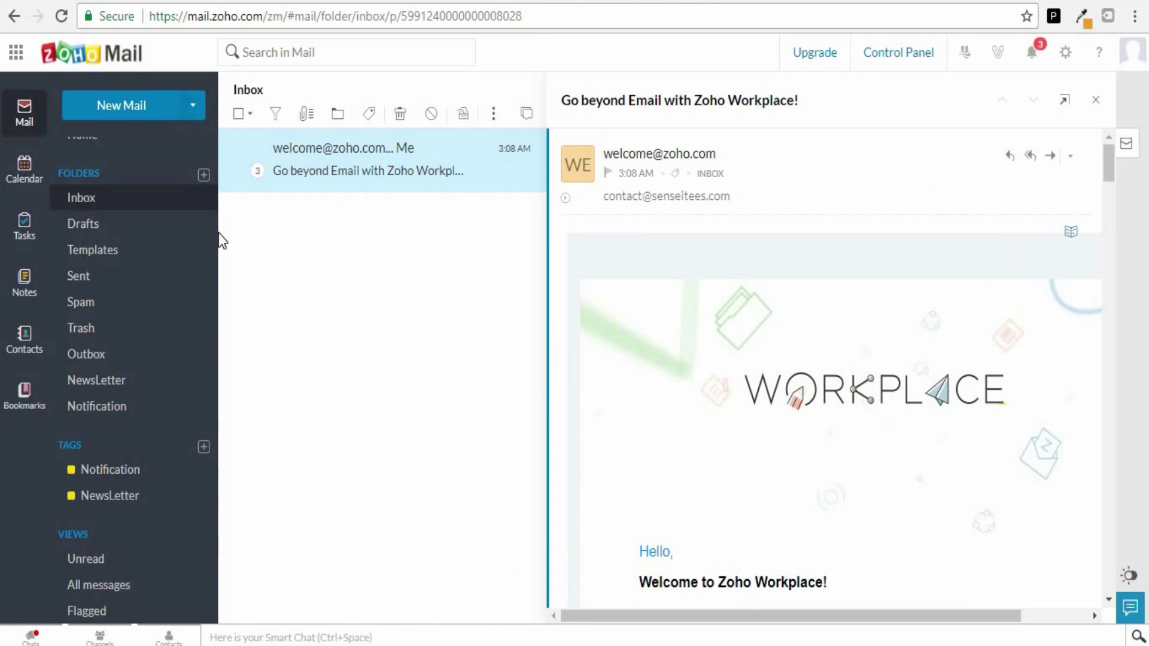
Step: Refresh the Zoho inbox and open the newly arrived 'Test Email' sent from Outlook
left_click(81, 198)
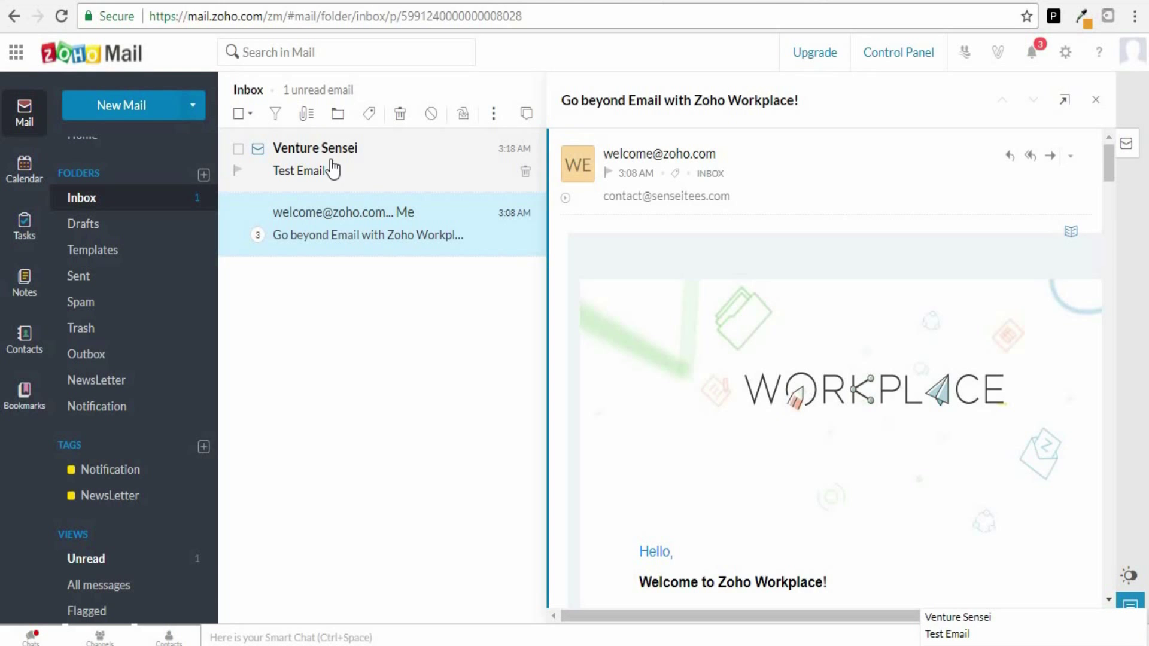
left_click(371, 165)
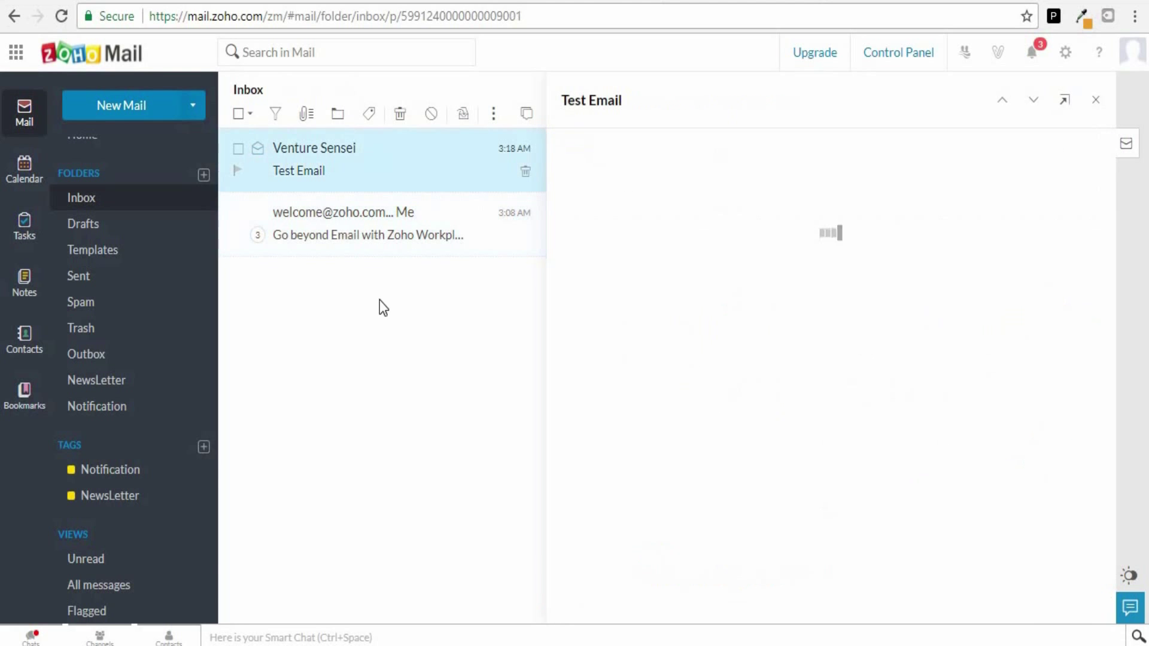